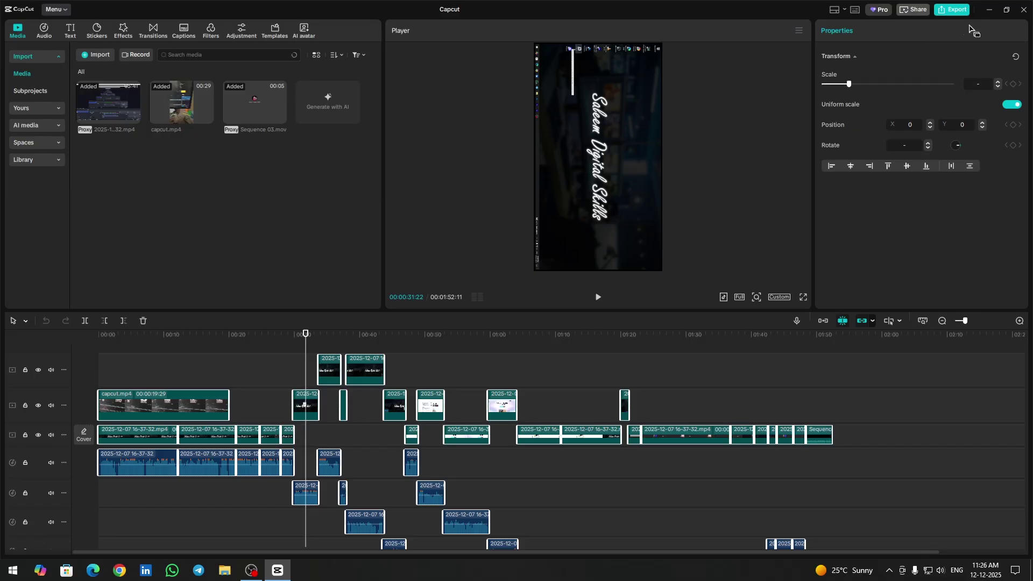
Try to export the project, and return to editing from the Pro features notice.
click(952, 9)
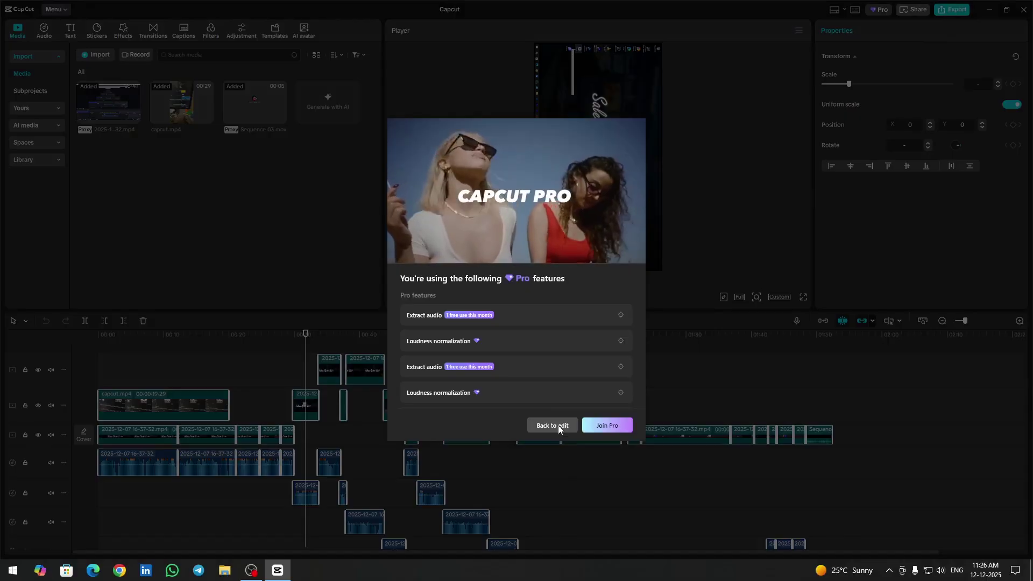
click(559, 428)
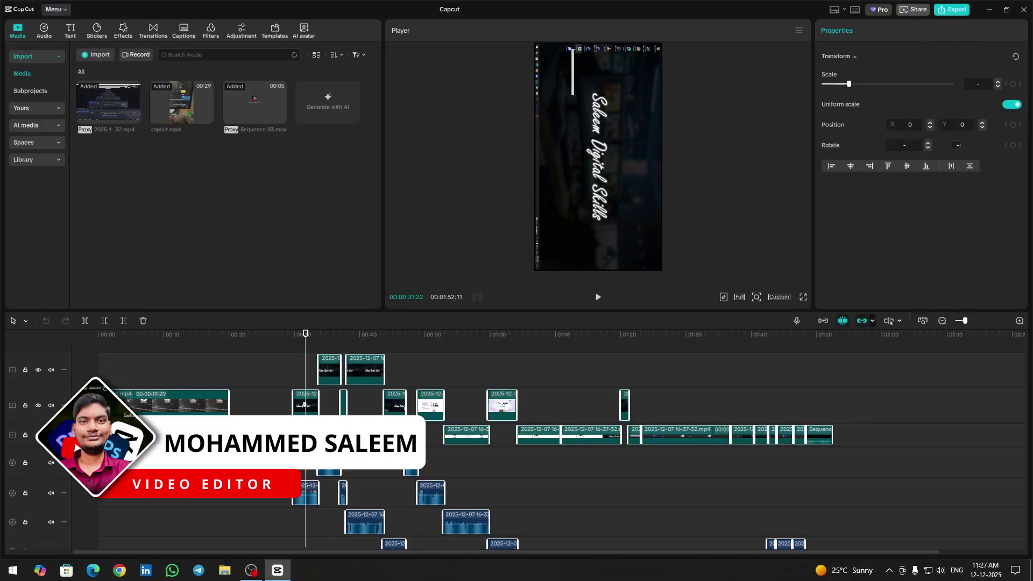
Combine all the selected timeline clips into one compound clip and pre-process it.
right_click(185, 399)
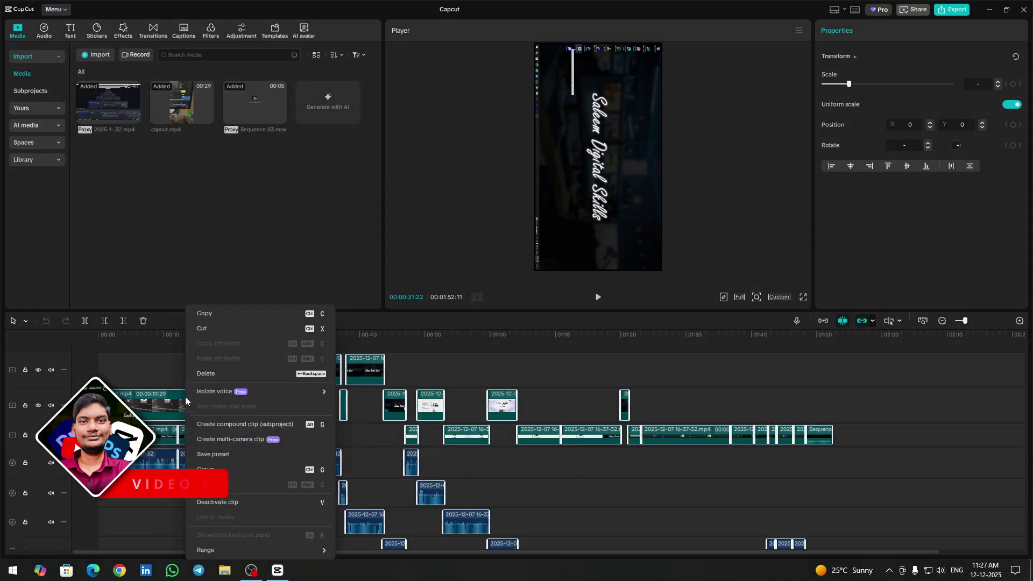
click(275, 426)
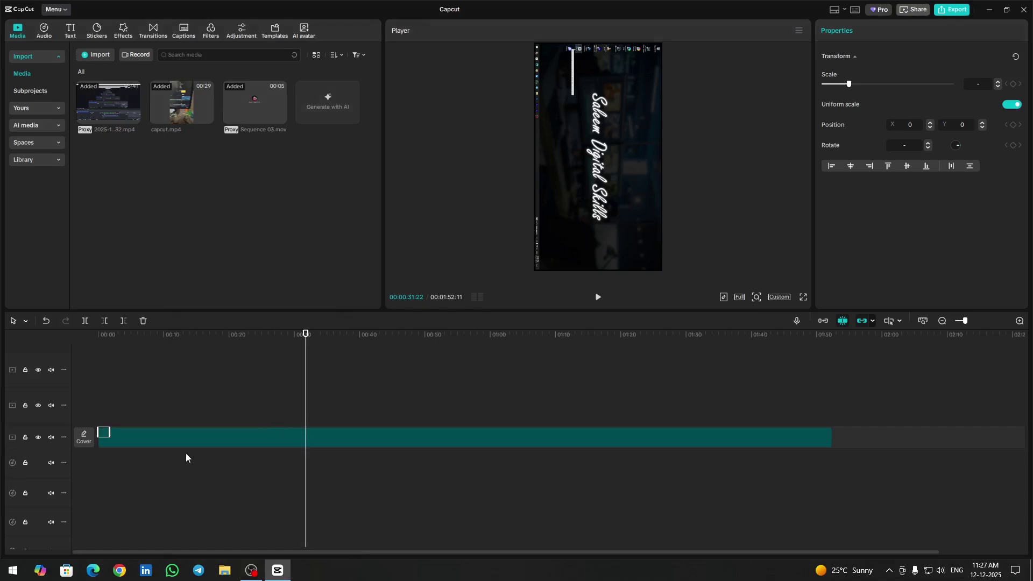
click(279, 441)
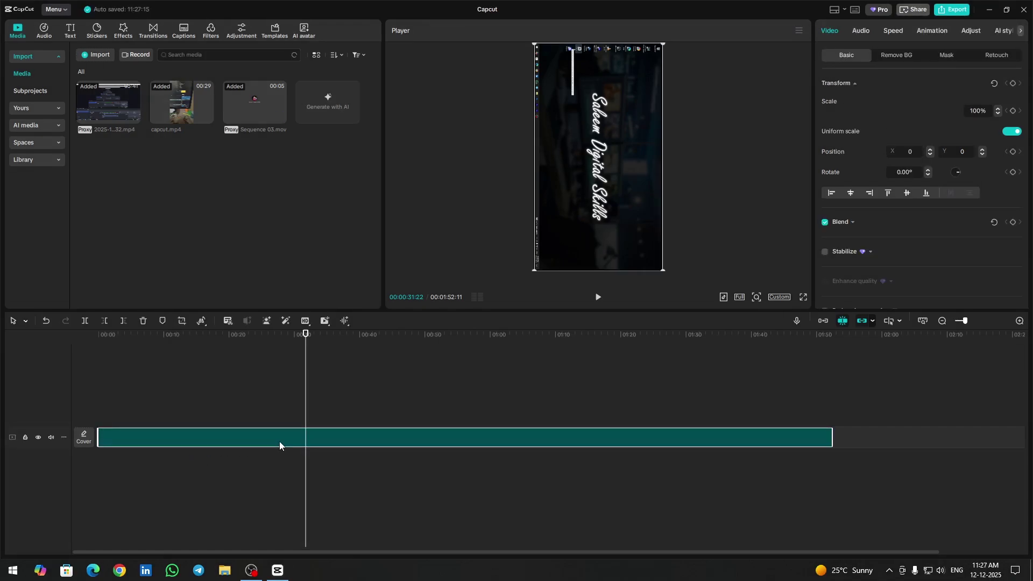
right_click(279, 442)
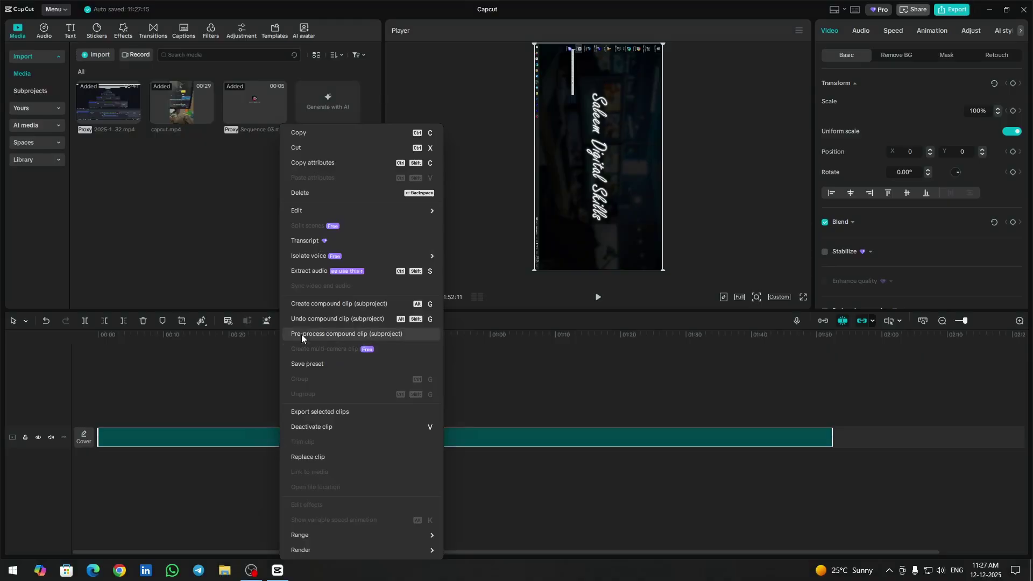
click(405, 334)
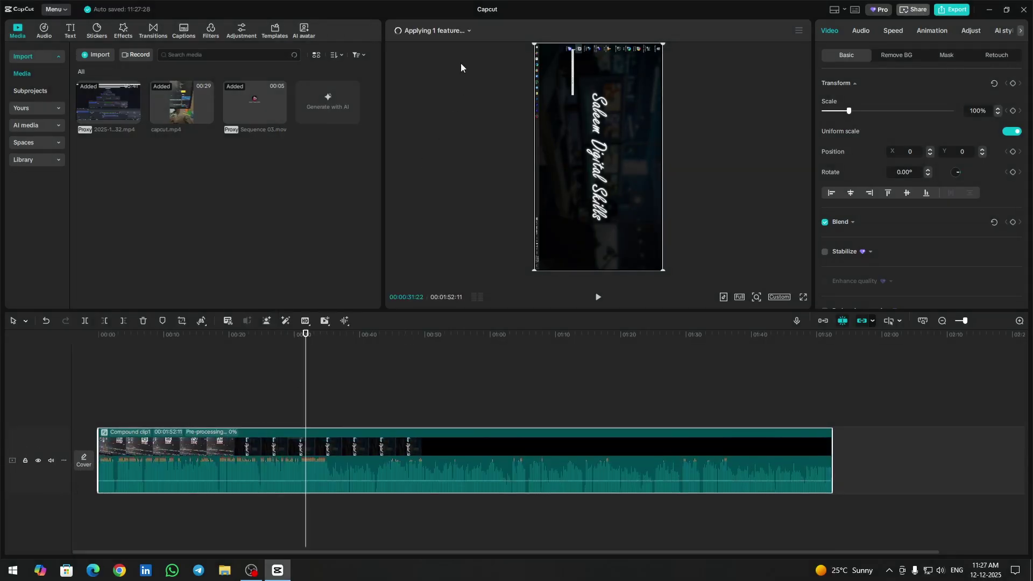
click(452, 34)
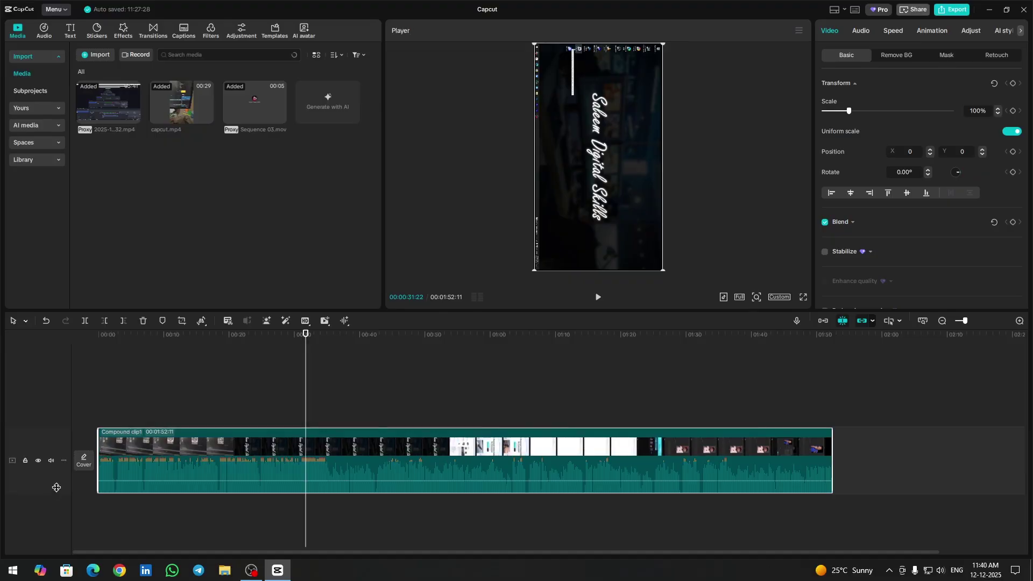
drag(56, 487, 57, 463)
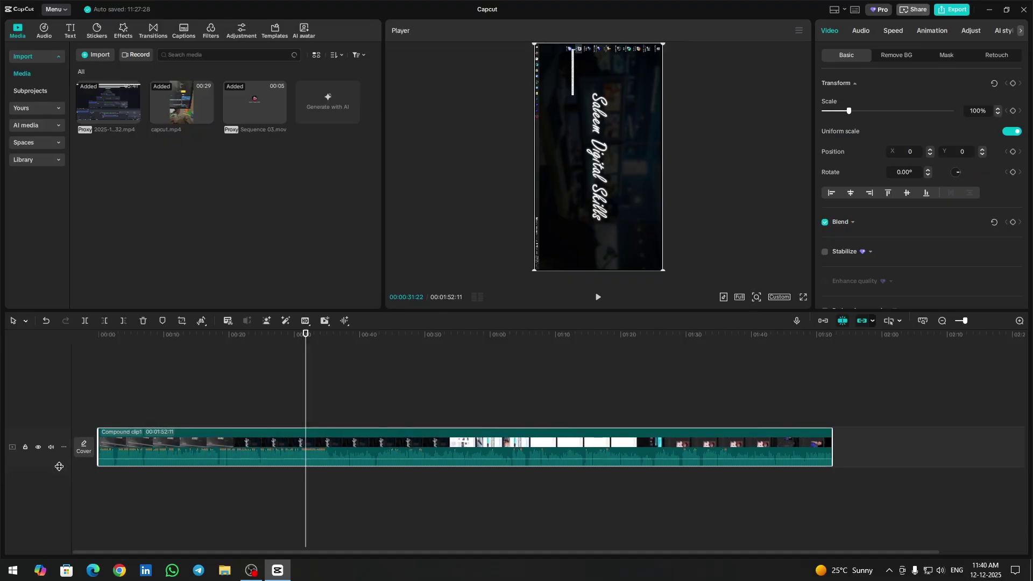
Try to export the project with the pre-processed compound clip, and return to editing.
click(955, 11)
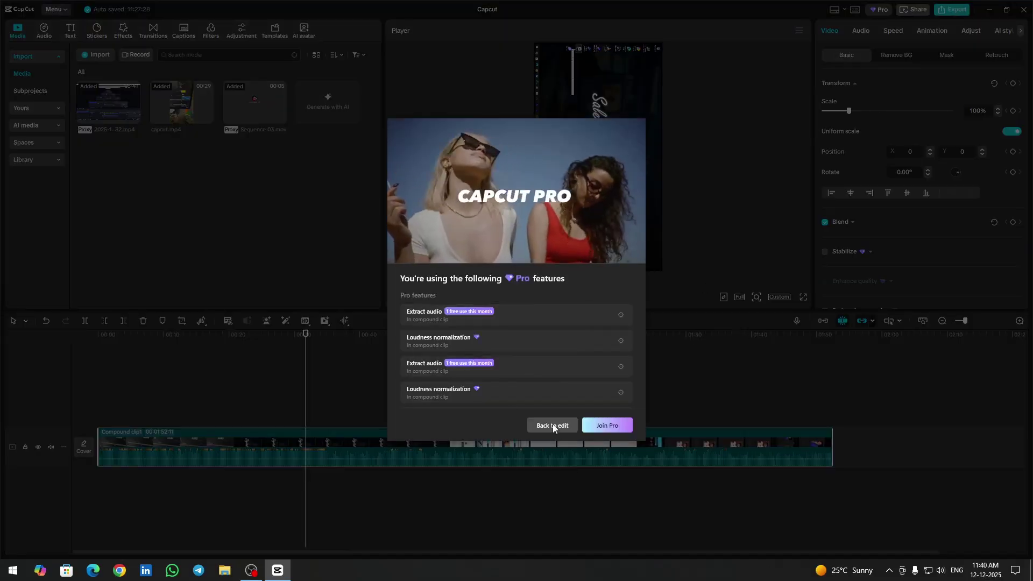
click(553, 425)
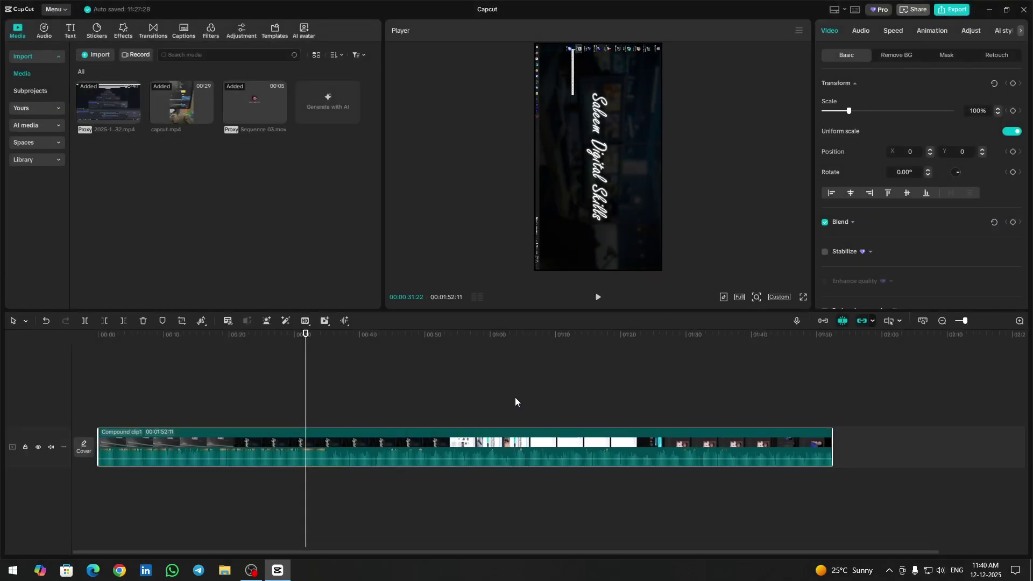
Open the appdata folder through the Windows Run dialog and shrink its File Explorer window over the editor.
key(super+r)
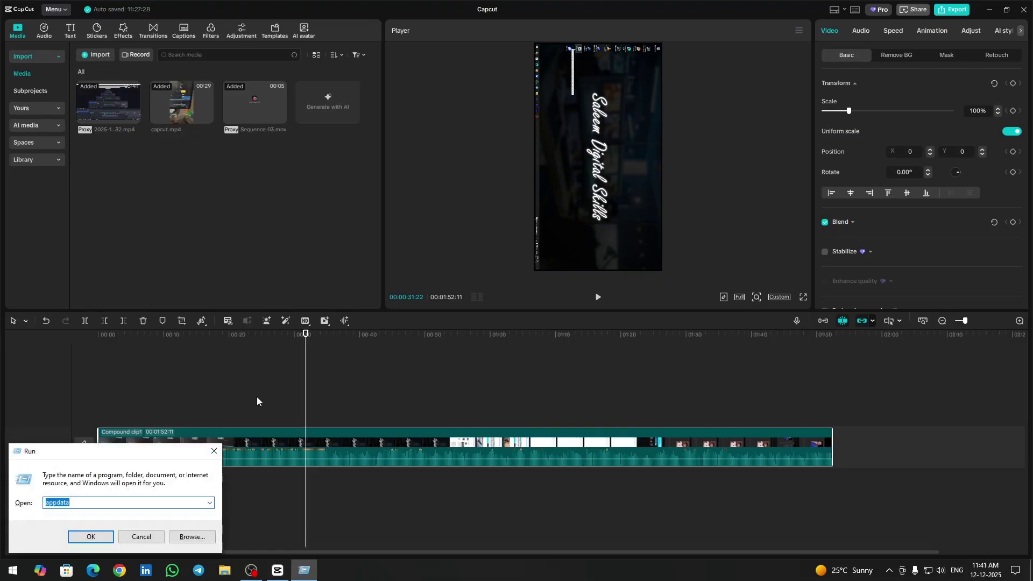
click(92, 537)
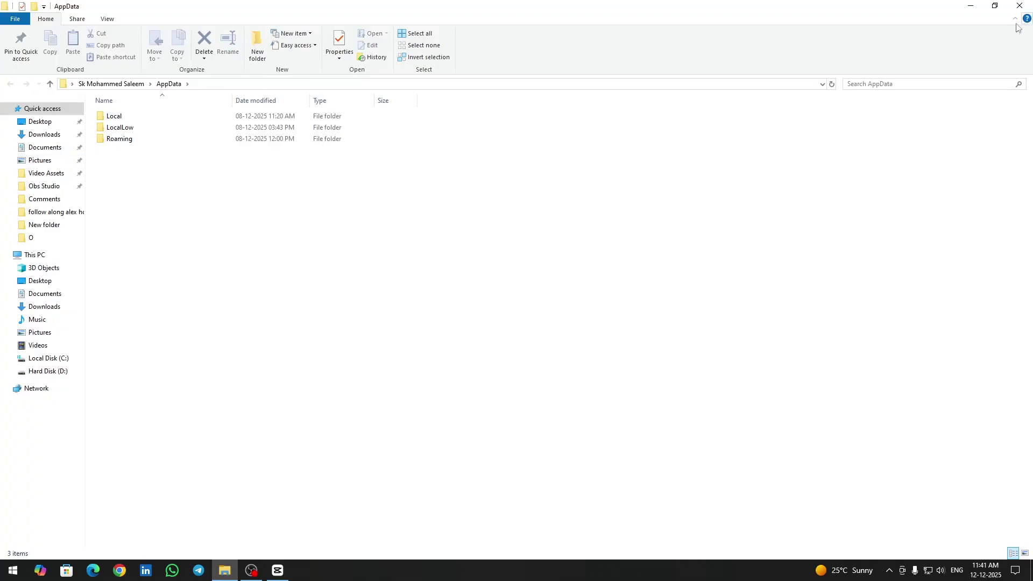
click(995, 8)
drag(330, 11, 607, 55)
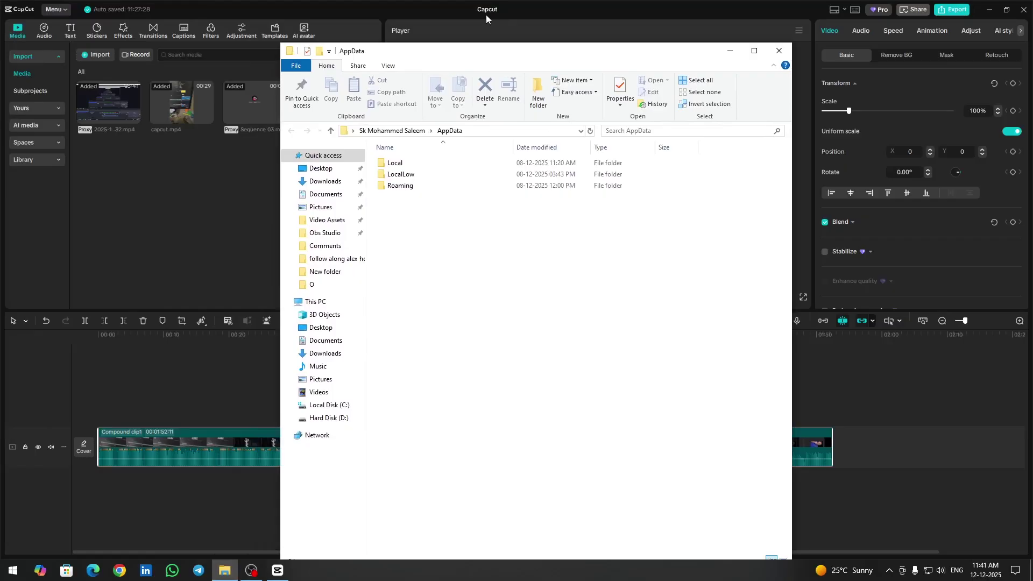
Open the project's combination folder under Local, CapCut, User Data, Projects, com.lveditor.draft, Capcut, Resources.
double_click(398, 163)
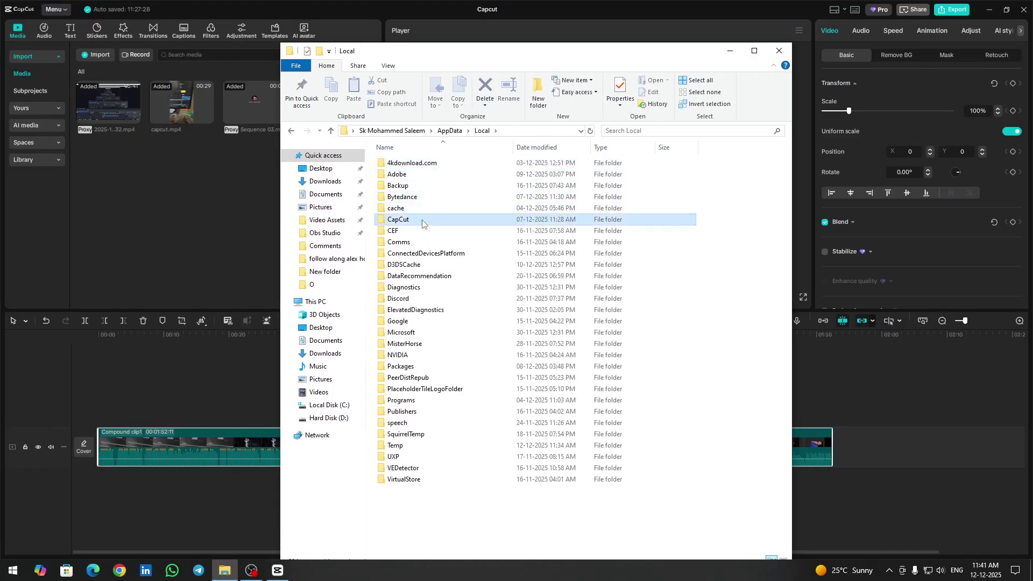
double_click(423, 220)
double_click(423, 174)
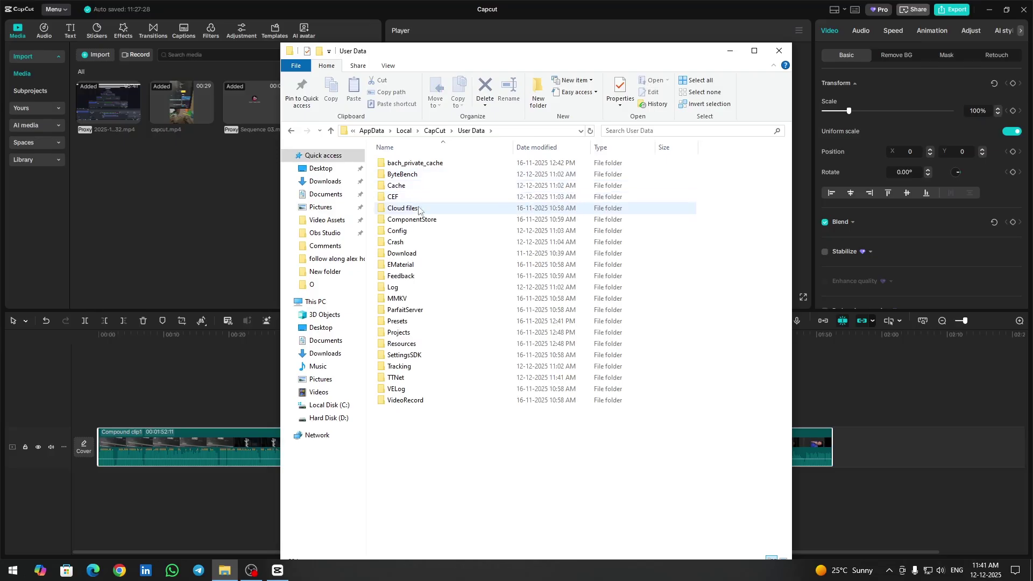
double_click(435, 338)
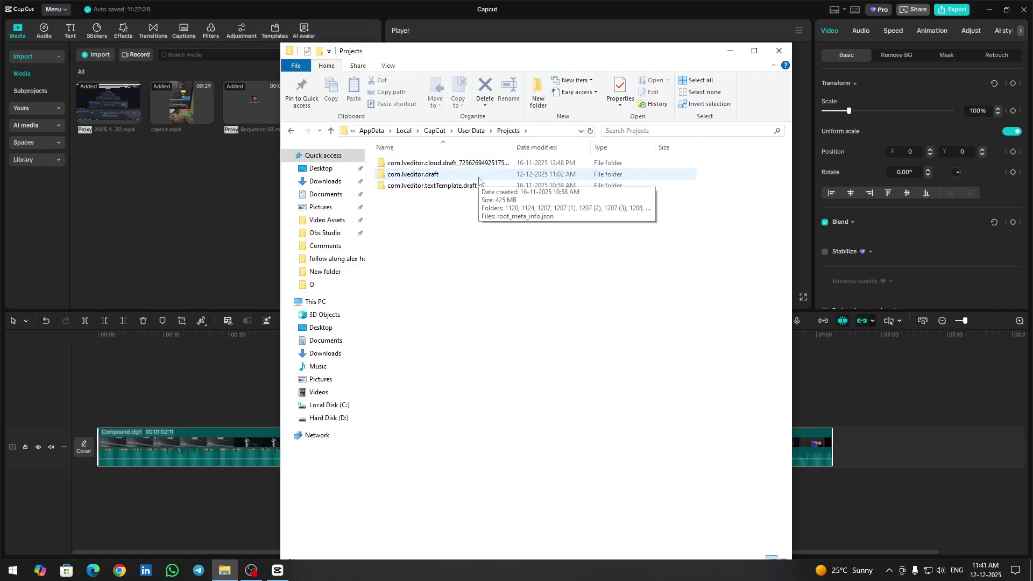
click(450, 179)
double_click(449, 181)
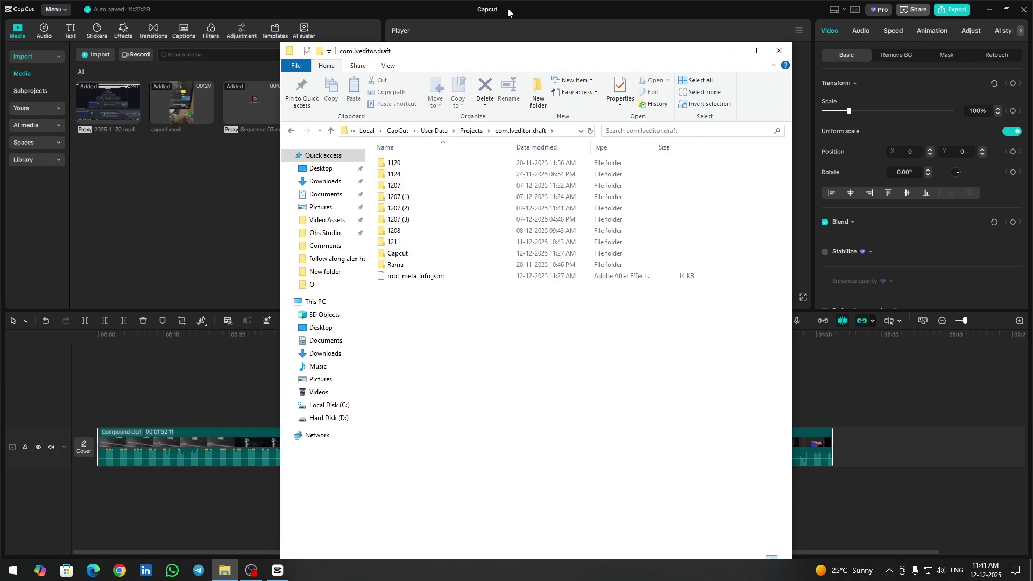
double_click(431, 258)
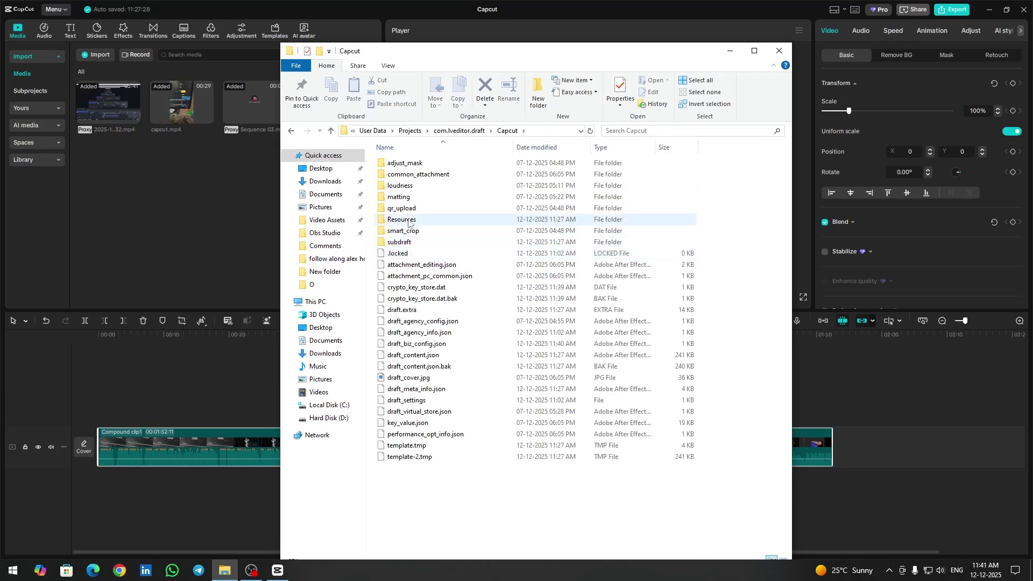
double_click(453, 219)
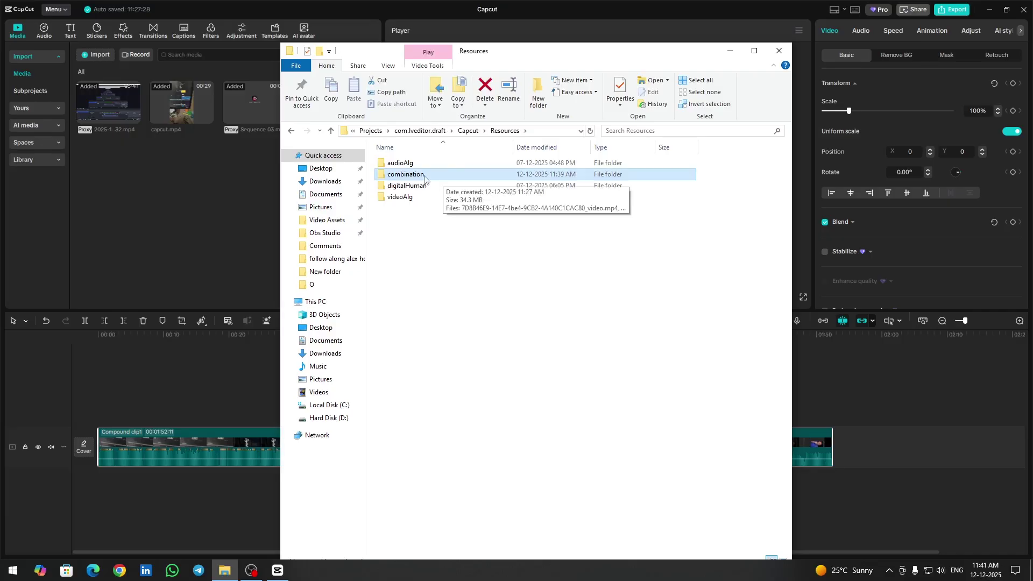
double_click(425, 179)
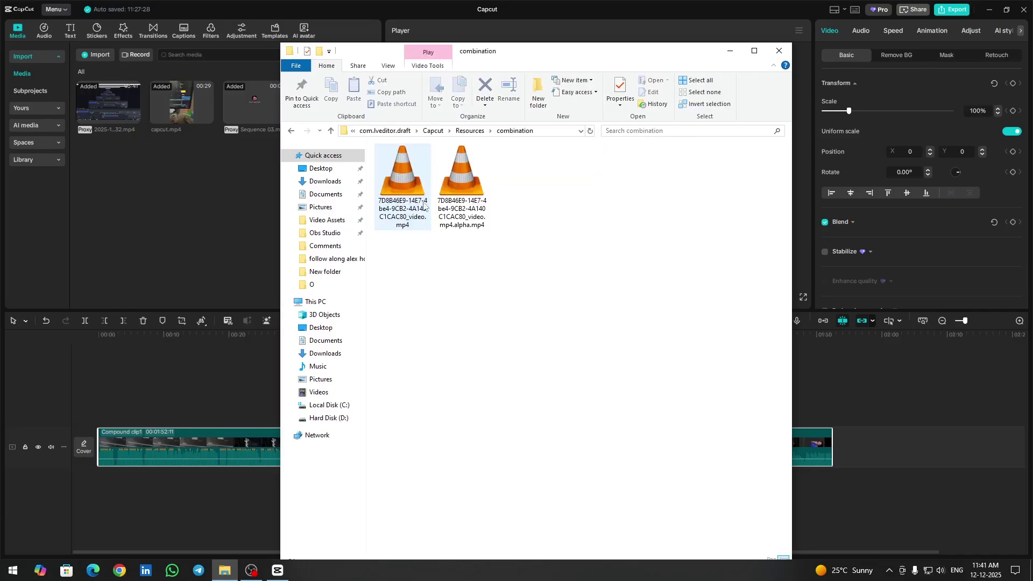
Examine the two rendered video files in the combination folder and preview the one ending in alpha.mp4 in VLC media player.
drag(536, 223, 403, 229)
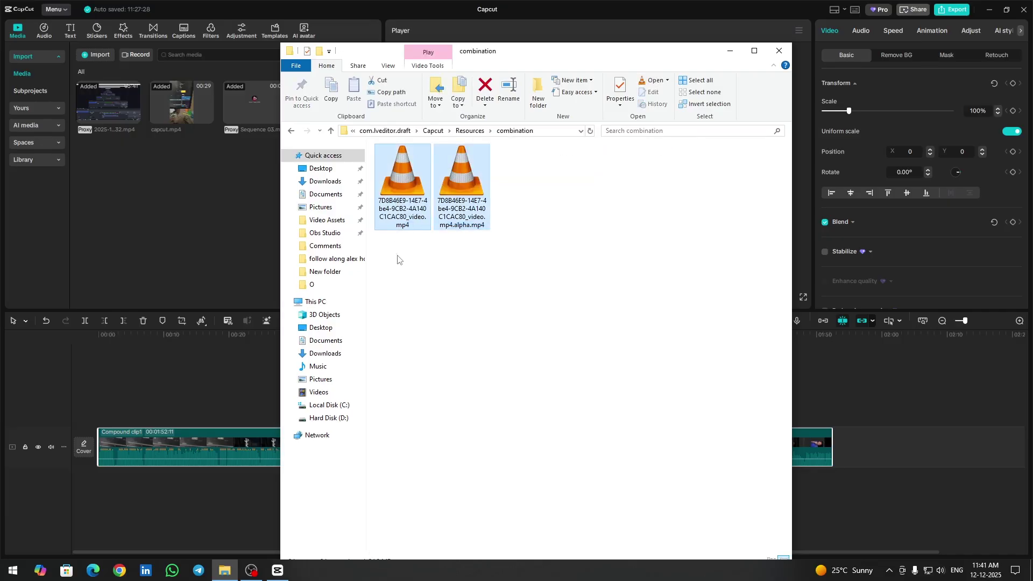
click(398, 260)
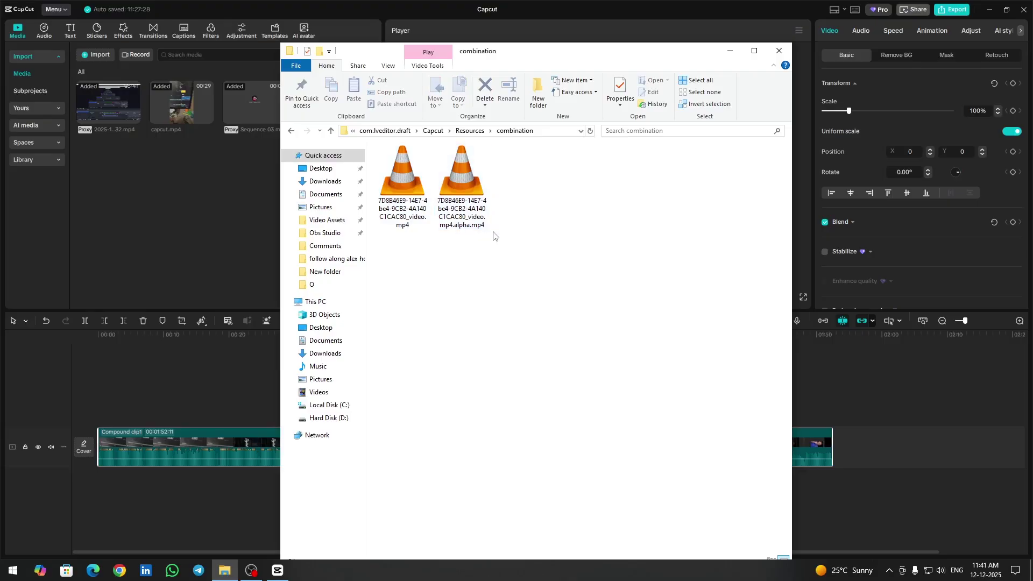
click(423, 228)
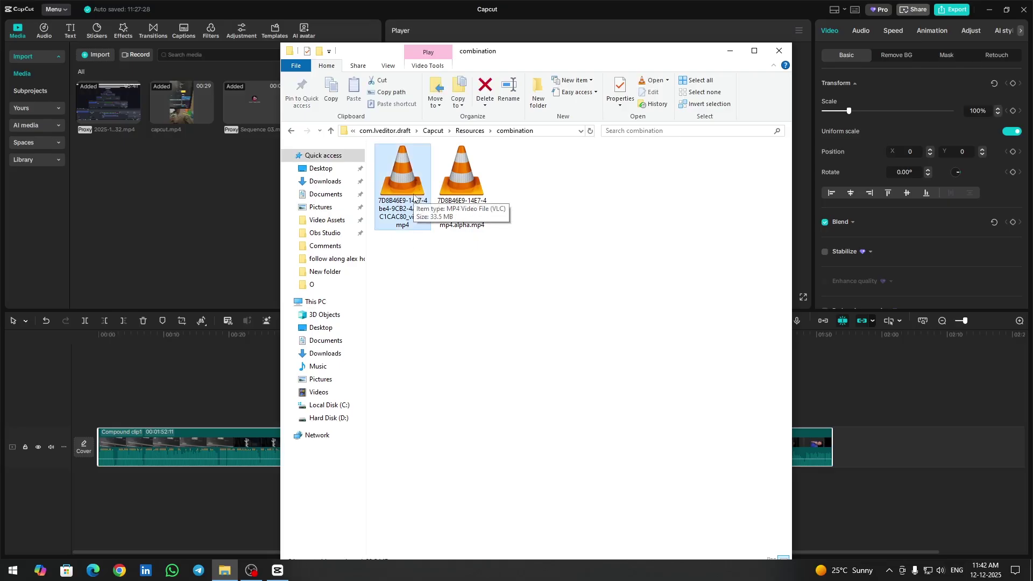
click(433, 278)
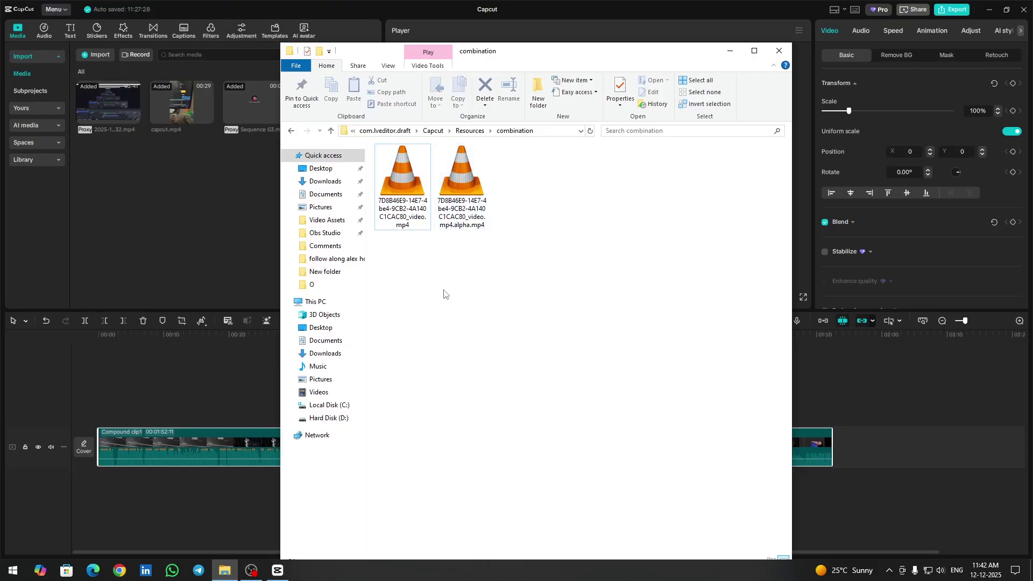
click(466, 191)
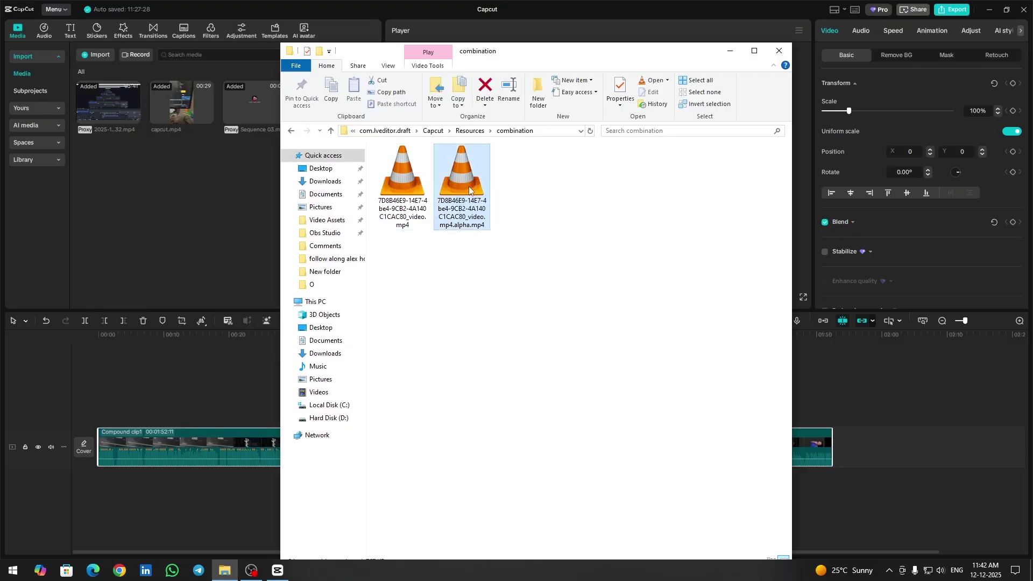
click(635, 284)
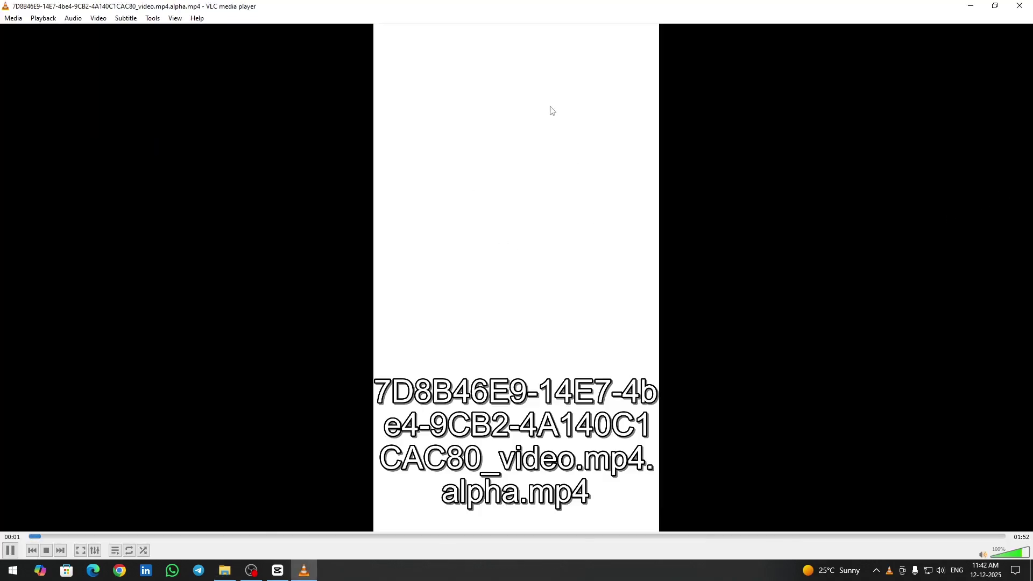
click(213, 536)
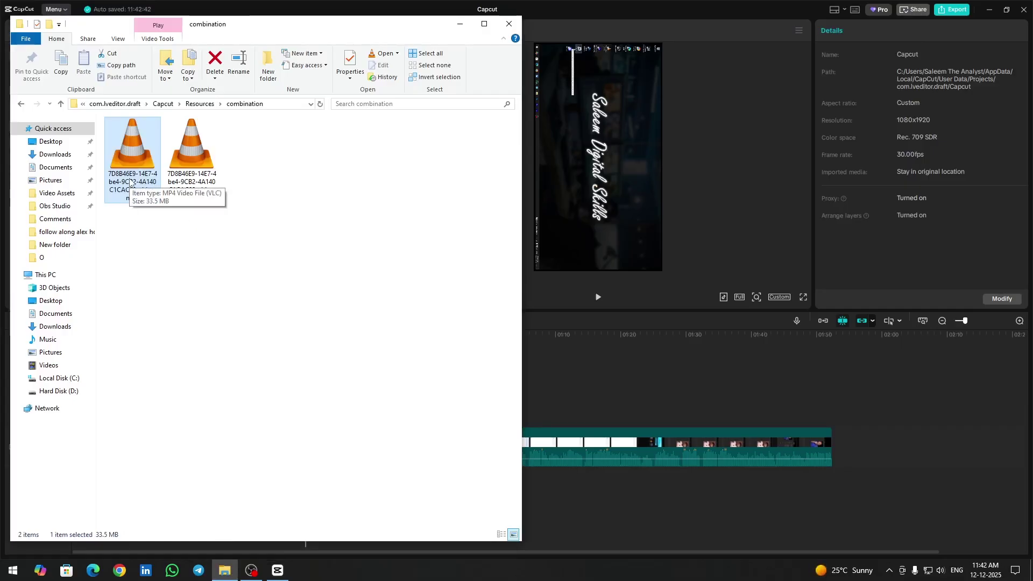
Add the rendered file ending in _video.mp4 to the CapCut timeline and place it after the compound clip on the main track.
drag(130, 182, 977, 402)
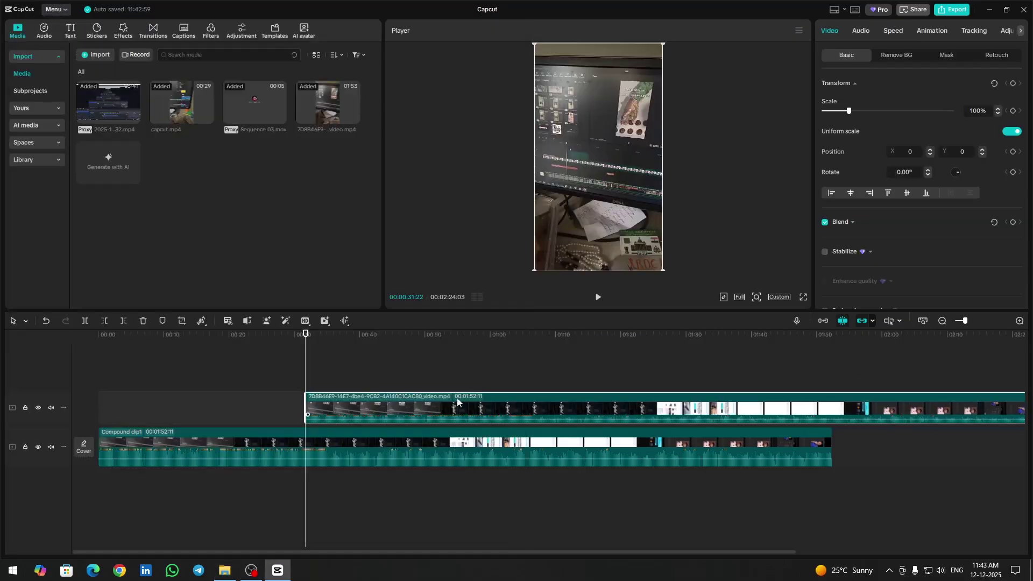
drag(457, 401, 983, 438)
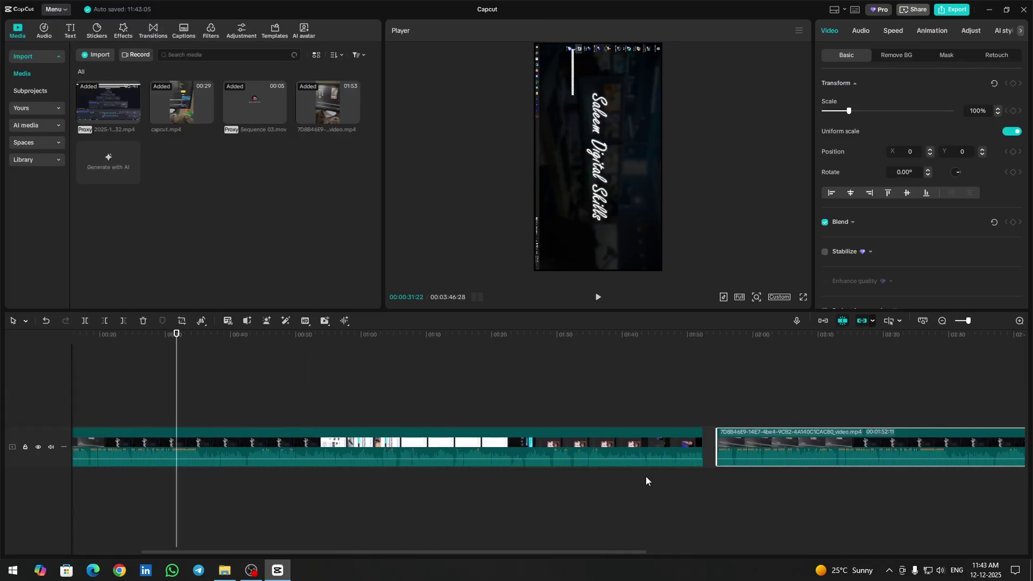
Compare the compound clip with the imported rendered video by previewing several frames of each.
click(110, 333)
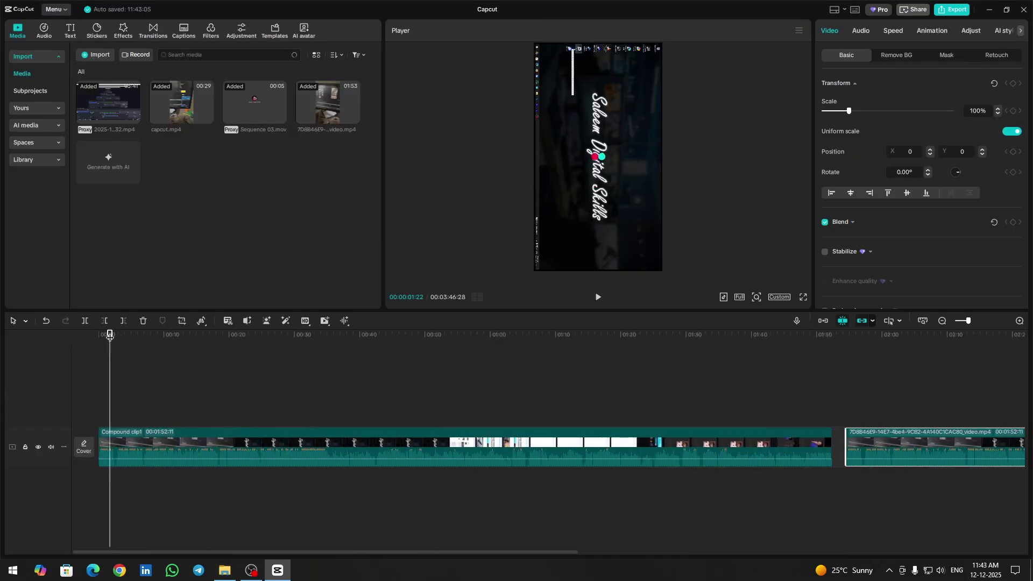
drag(111, 335, 376, 376)
click(208, 388)
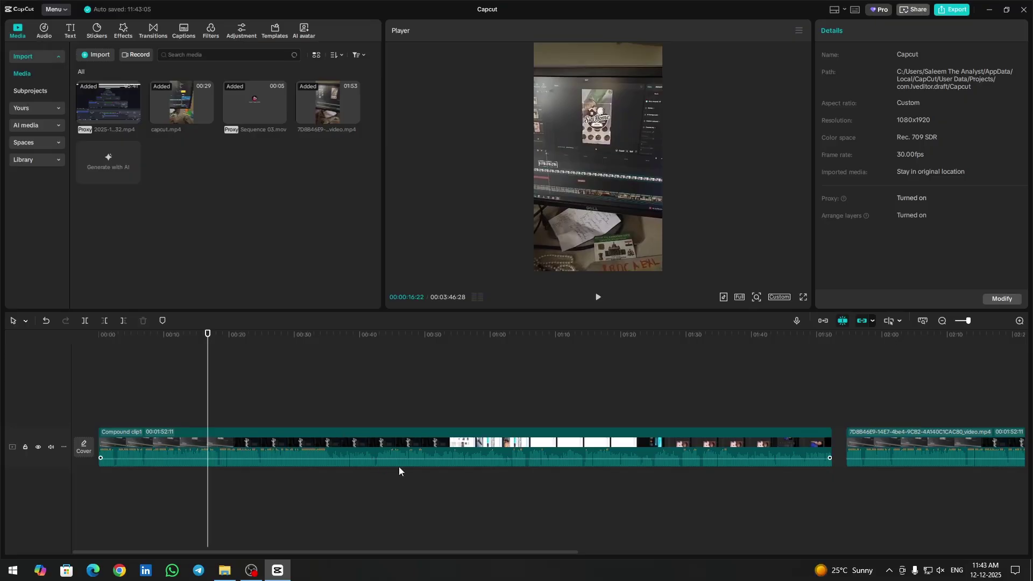
scroll(399, 467, right, 10)
click(353, 341)
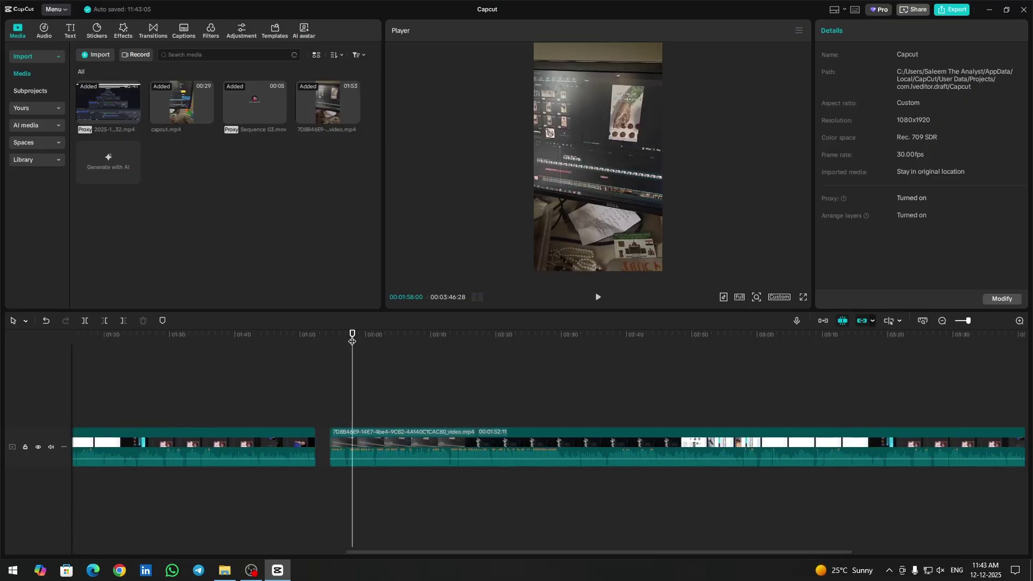
click(301, 444)
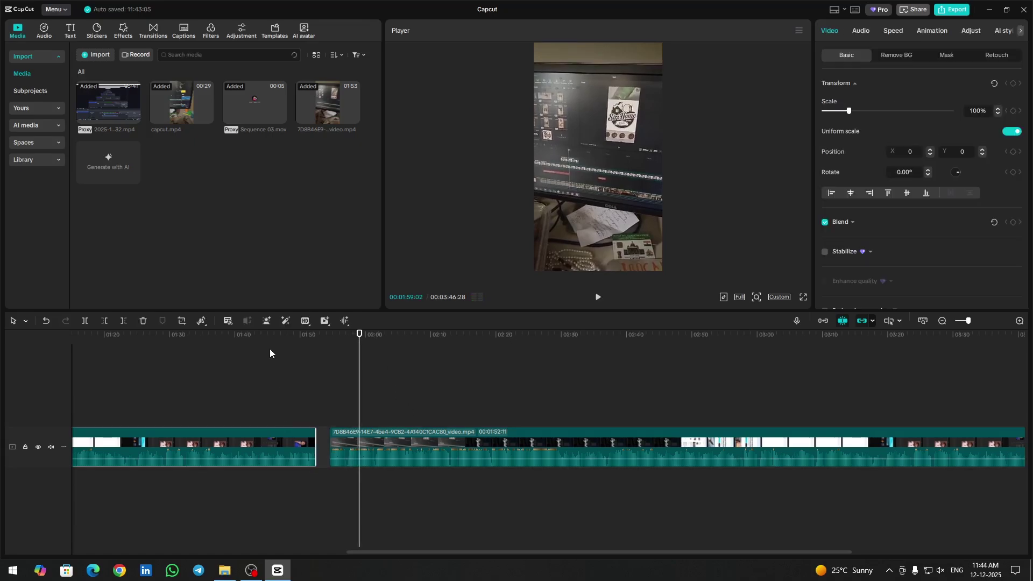
click(268, 353)
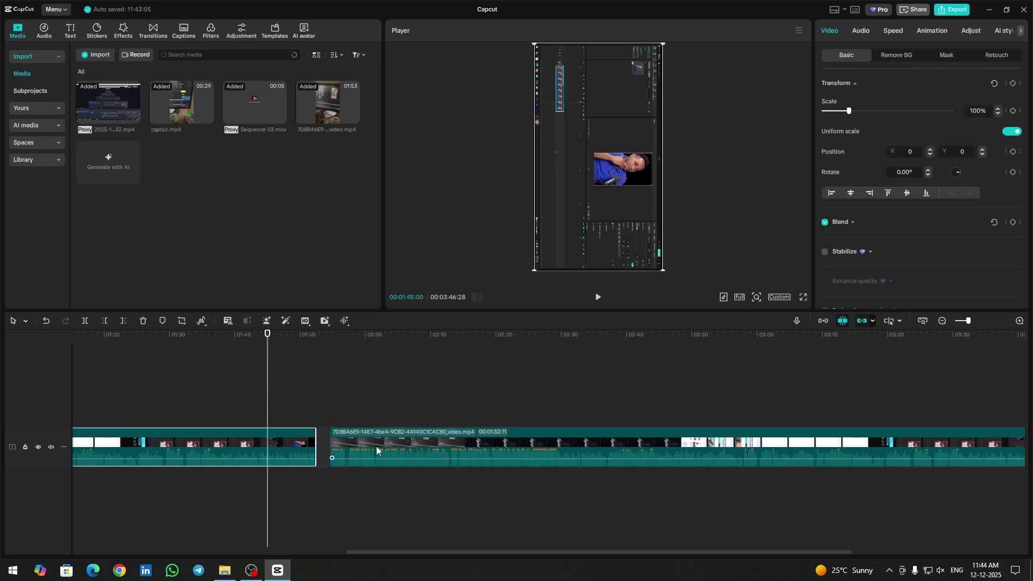
Deactivate the compound clip and set the in and out points to the start and end of the imported _video.mp4 clip.
right_click(282, 437)
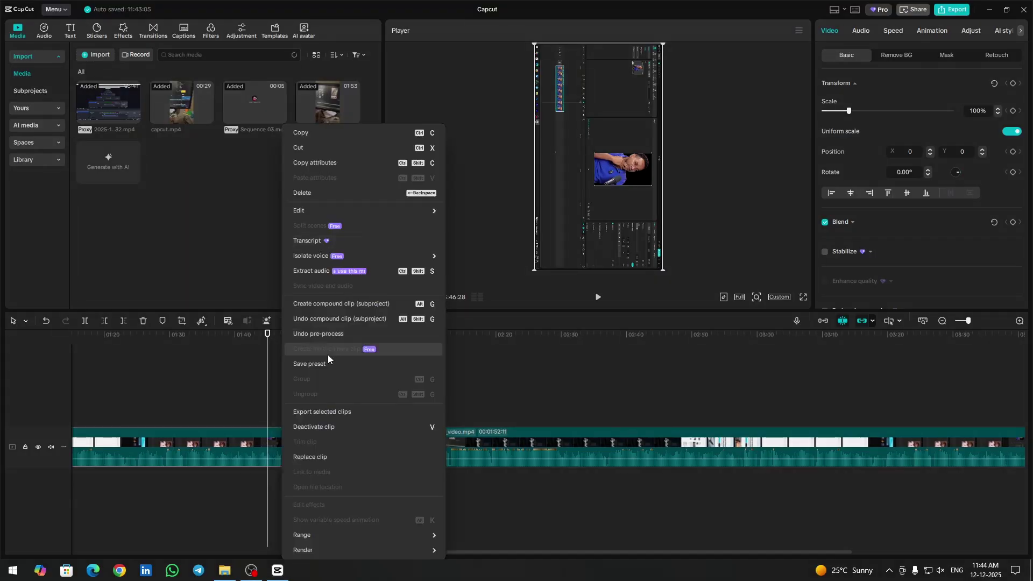
click(389, 430)
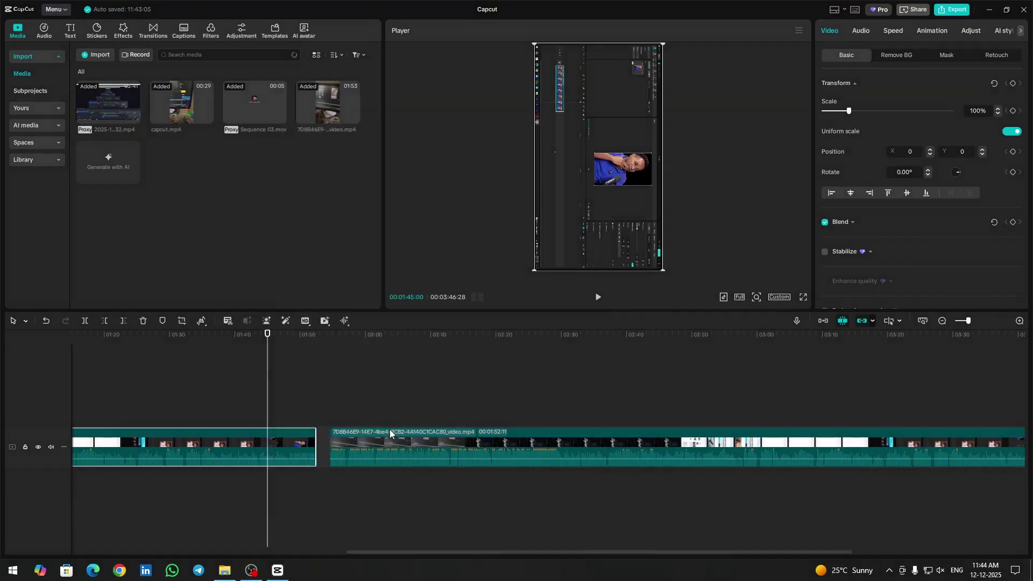
click(350, 334)
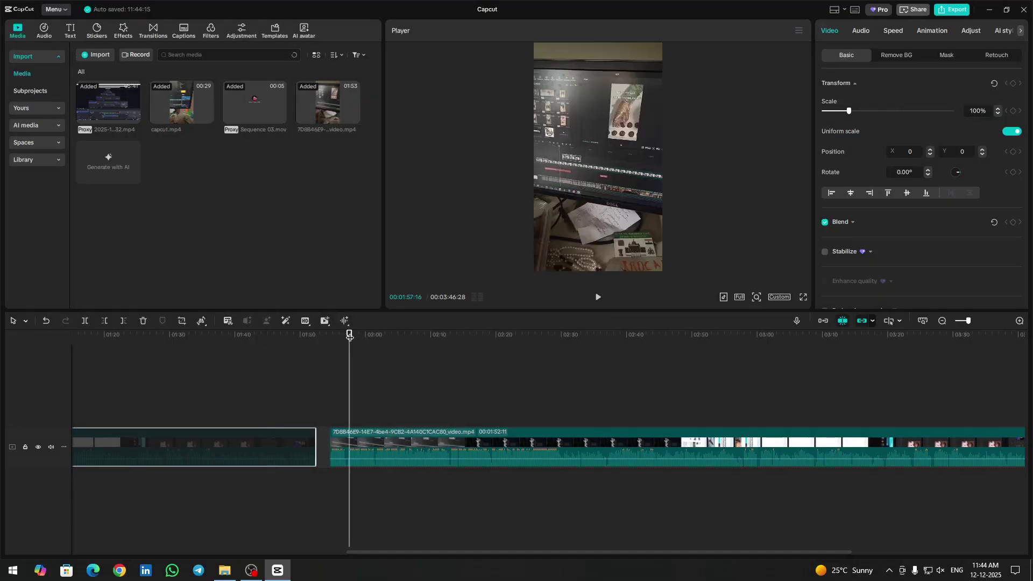
drag(350, 335, 331, 335)
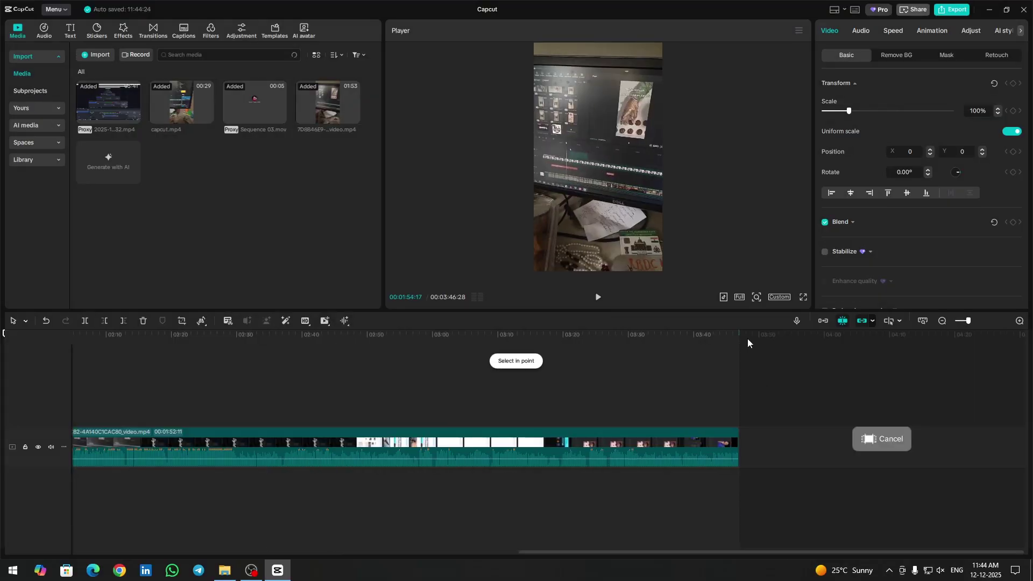
click(741, 333)
click(436, 336)
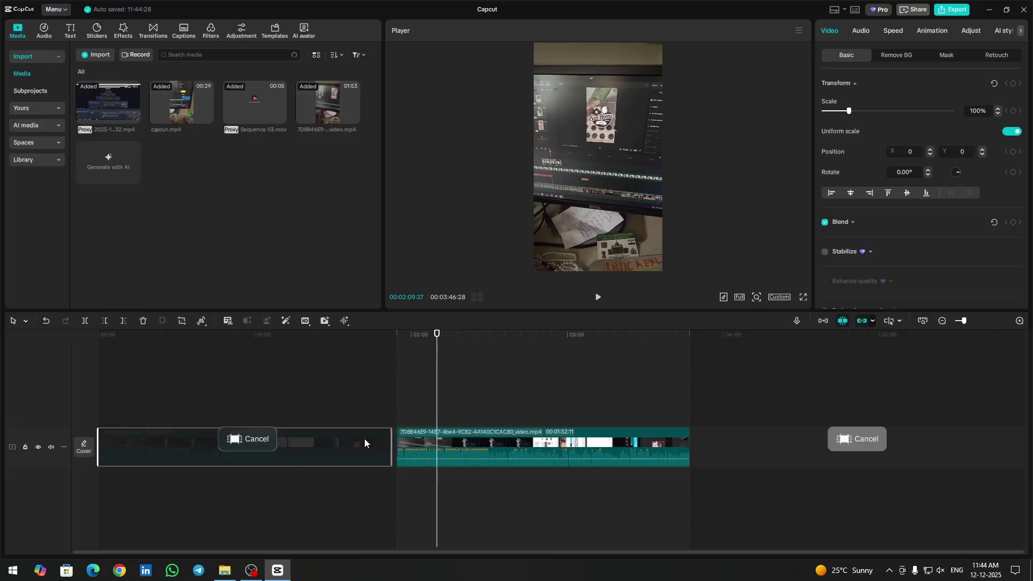
Preview a frame of the deactivated compound clip and one of the imported clip, and check the duration in the export settings.
click(306, 344)
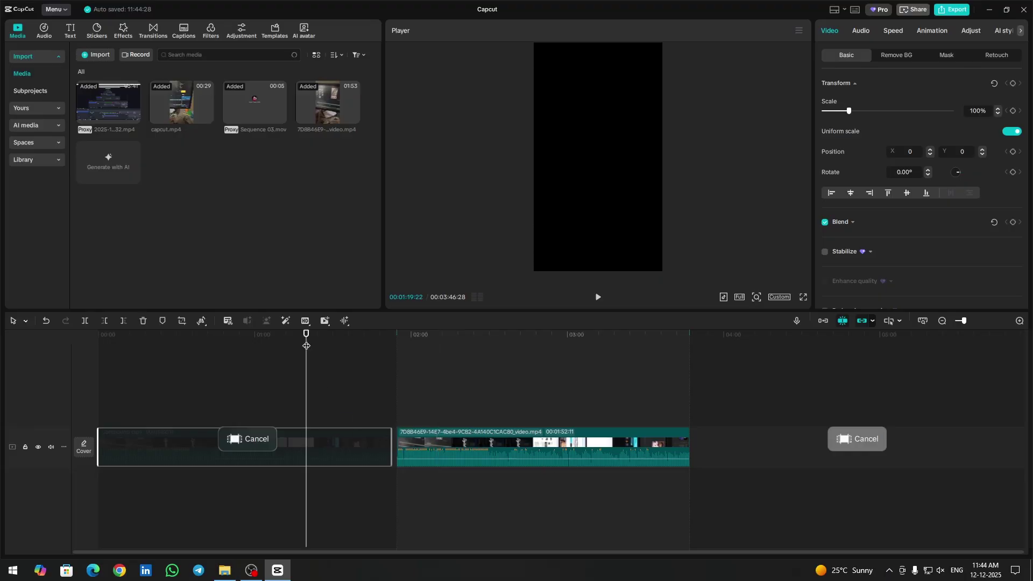
click(504, 345)
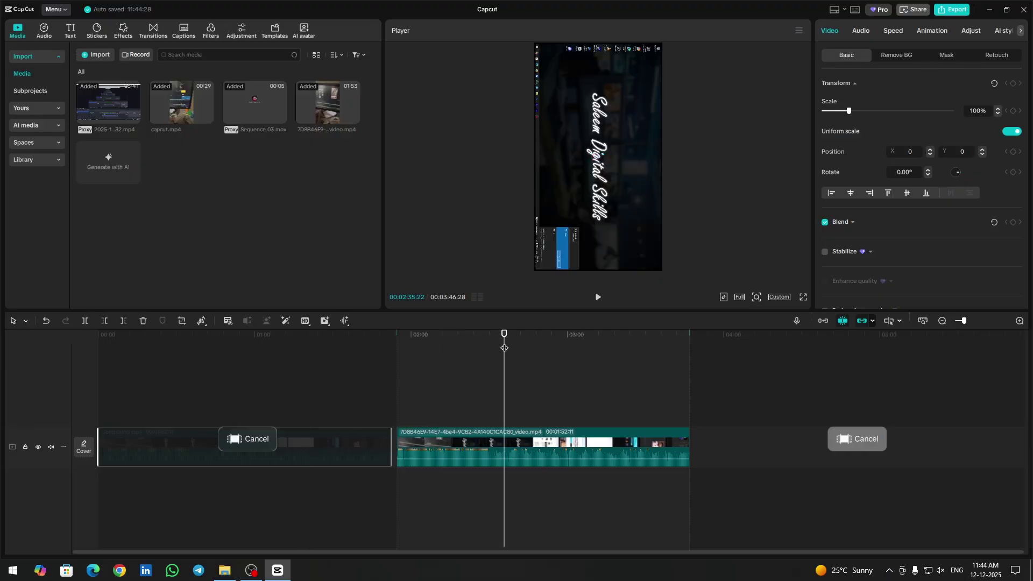
click(958, 10)
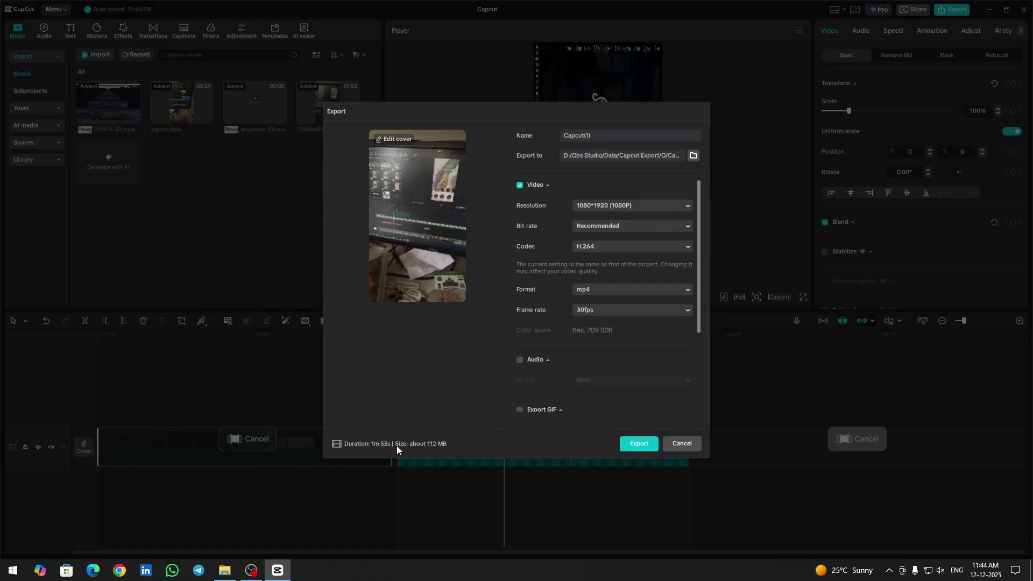
key(Escape)
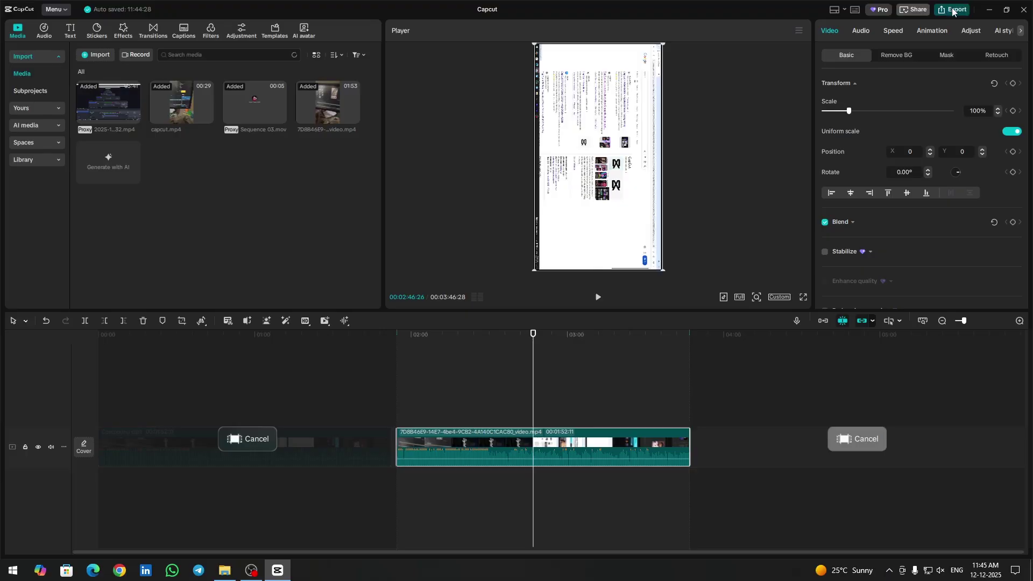
Export the in-to-out range as Capcut(1) in mp4 format, H.264, 1080P at 30fps, and open its export folder.
key(ctrl+e)
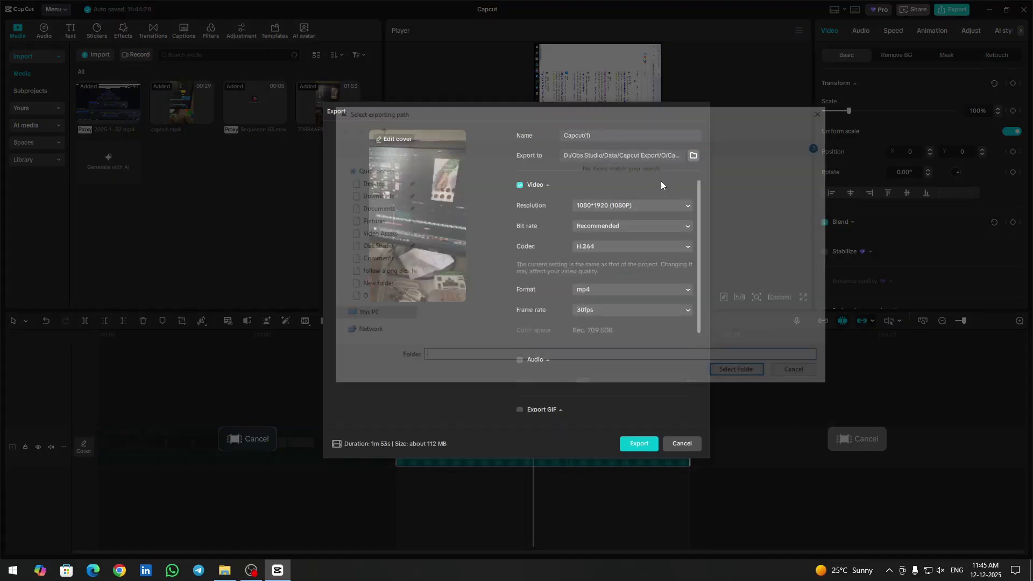
click(633, 445)
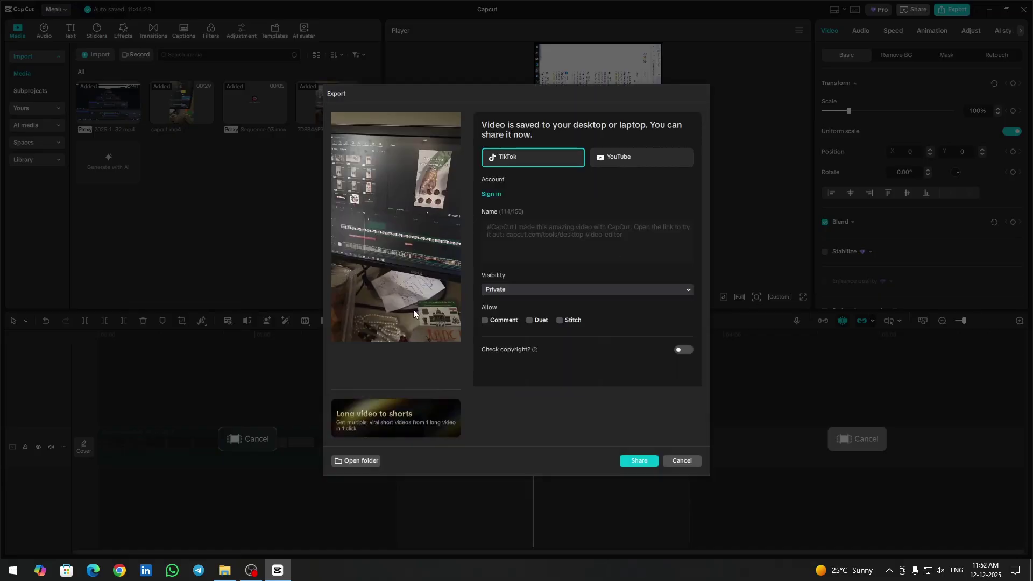
click(360, 461)
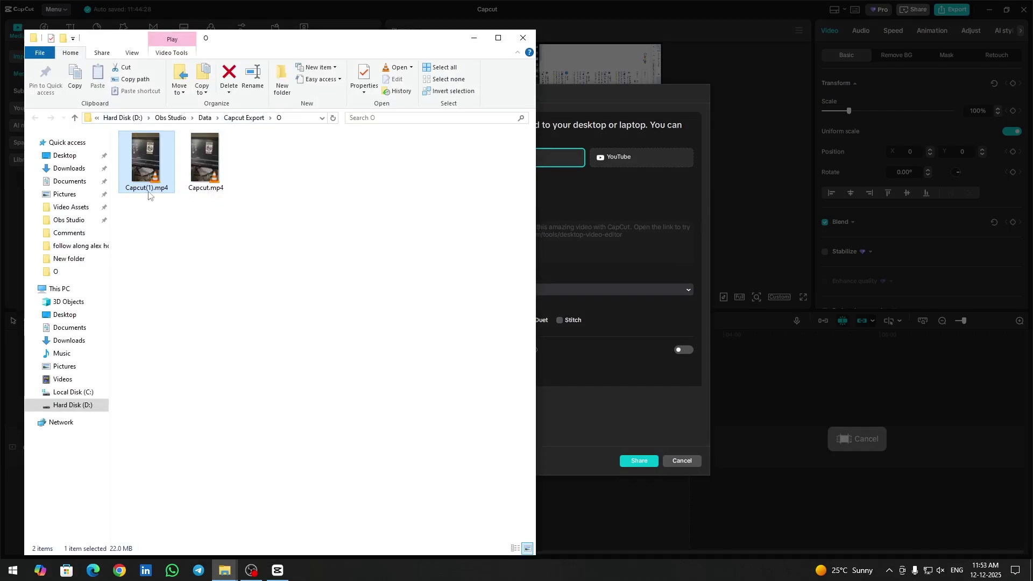
Check the size and creation date of Capcut(1).mp4 in its file properties.
right_click(149, 175)
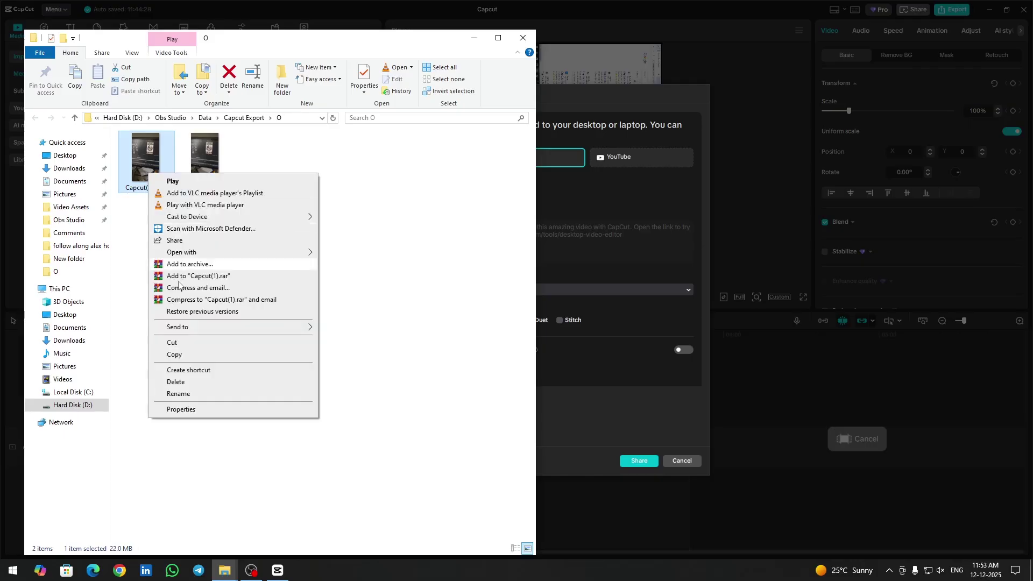
click(200, 410)
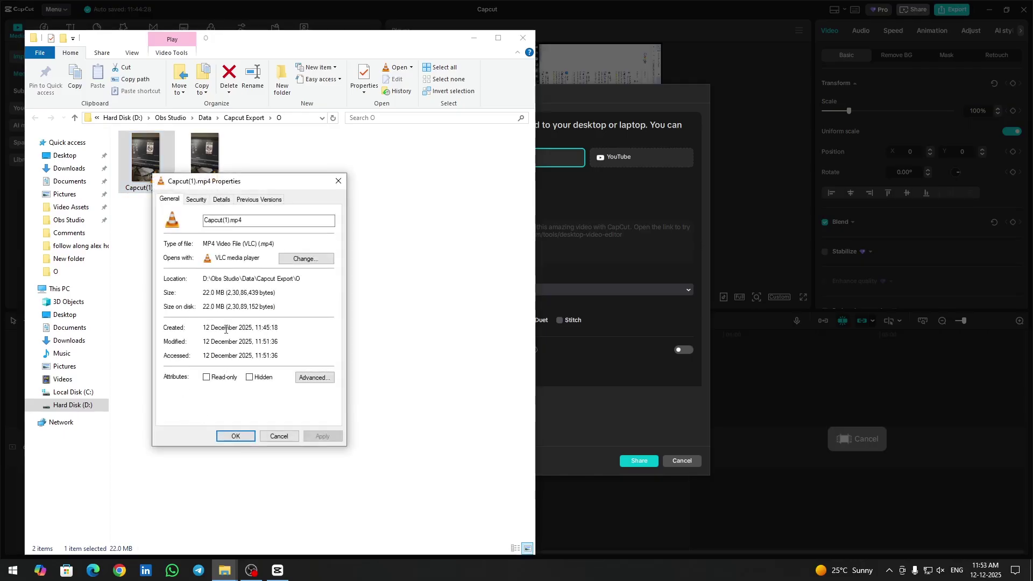
drag(211, 327, 300, 336)
click(300, 335)
click(279, 436)
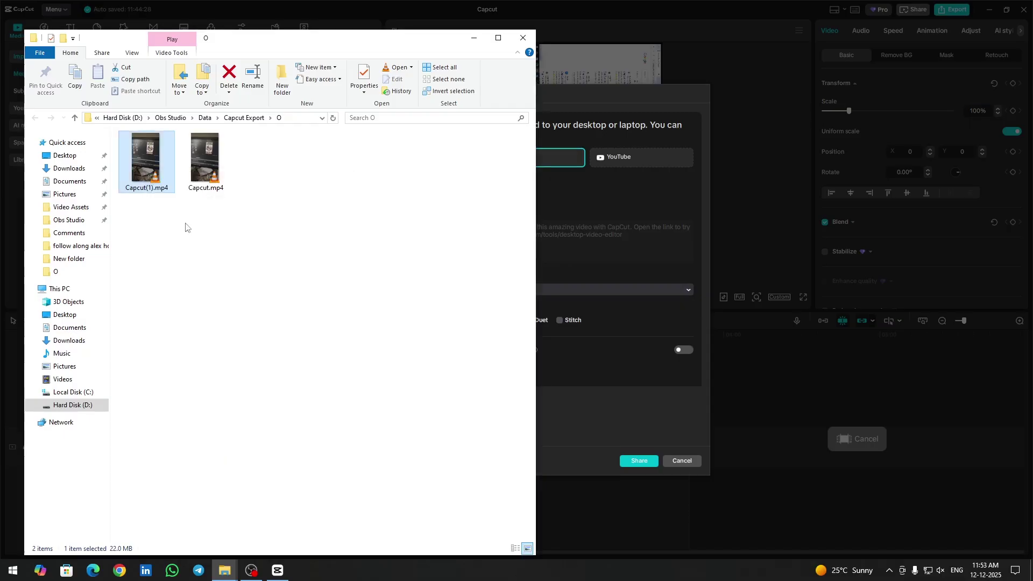
Play Capcut(1).mp4 in VLC media player and set the system speaker volume to 20.
right_click(156, 167)
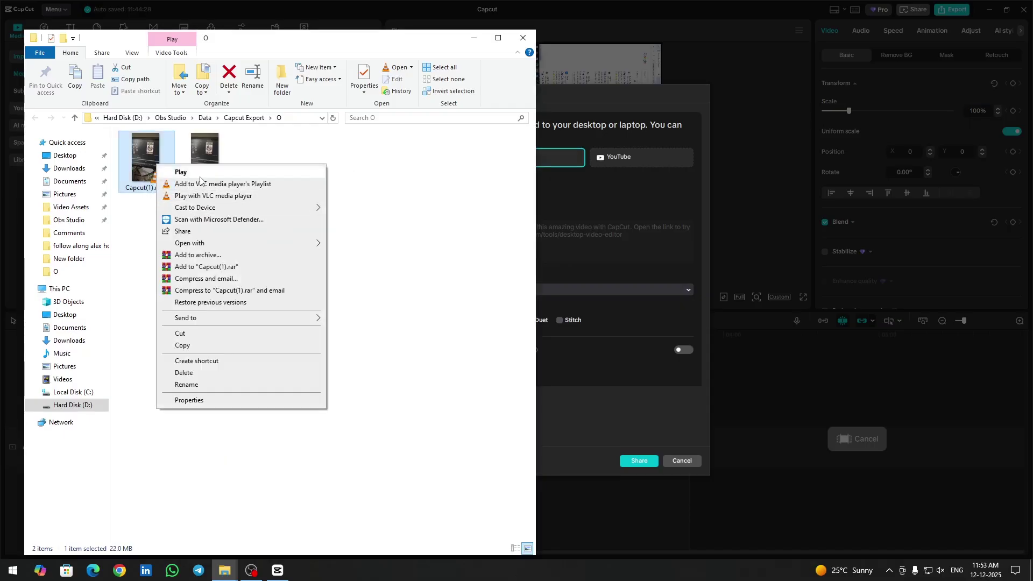
click(178, 166)
click(943, 573)
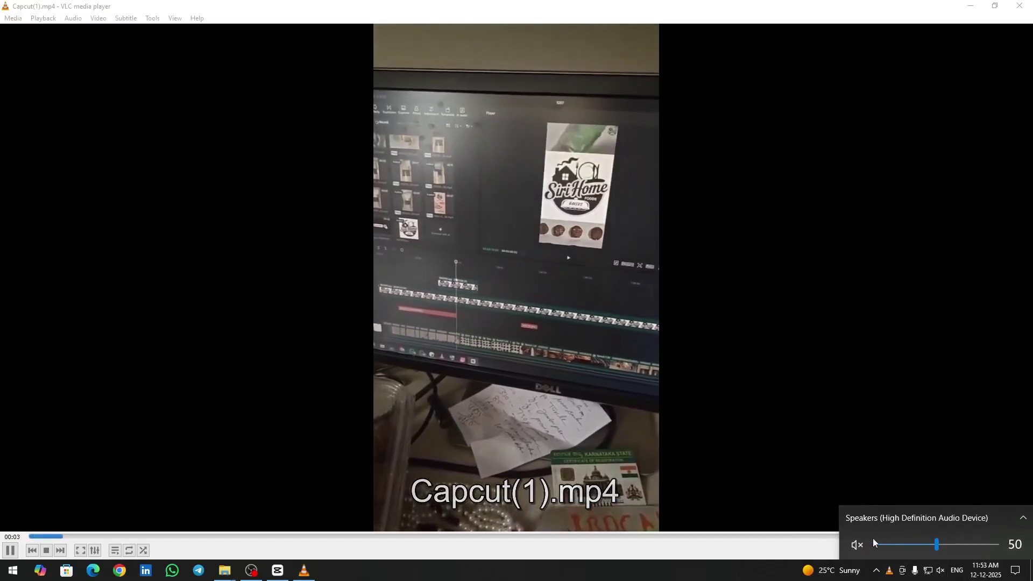
click(891, 545)
drag(894, 541, 900, 545)
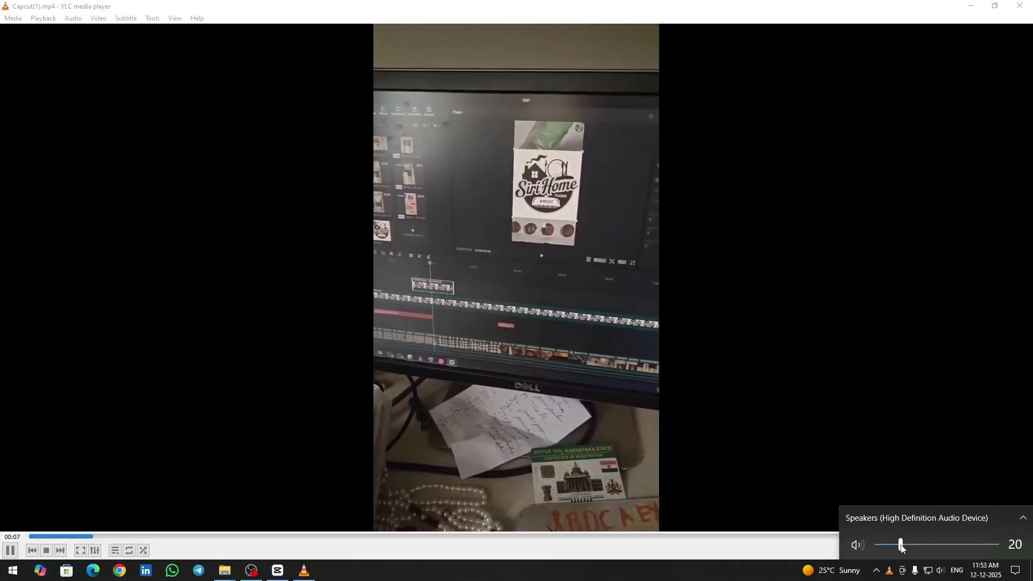
View the exported video in full screen, and close the player, the export folder and CapCut's export dialog.
double_click(888, 420)
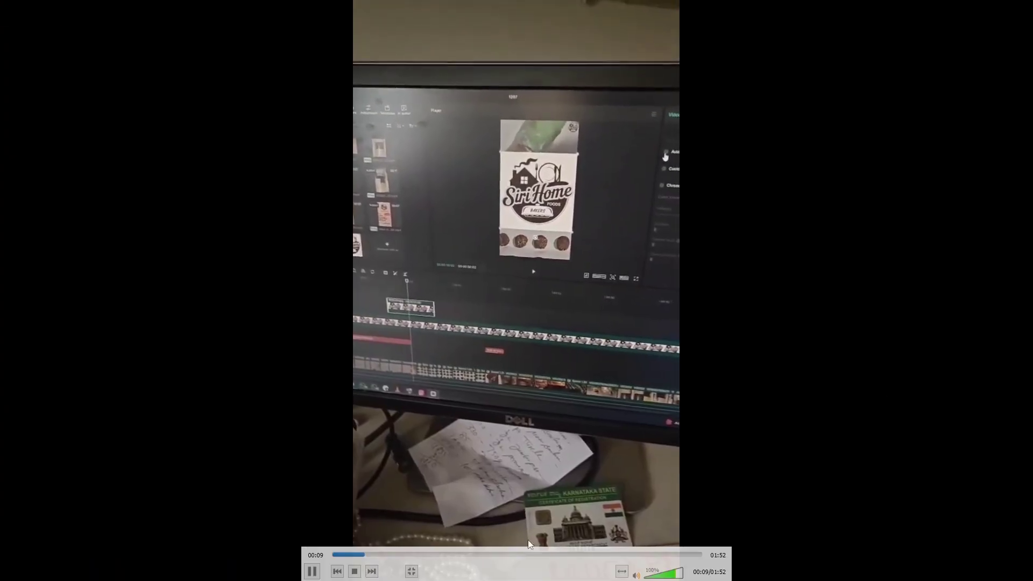
key(alt+F4)
click(519, 38)
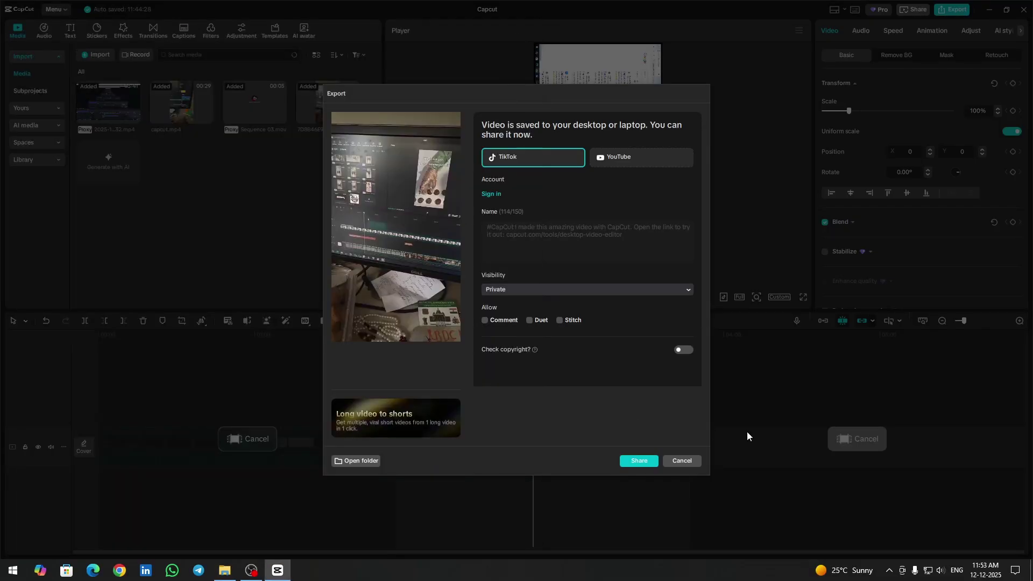
click(680, 461)
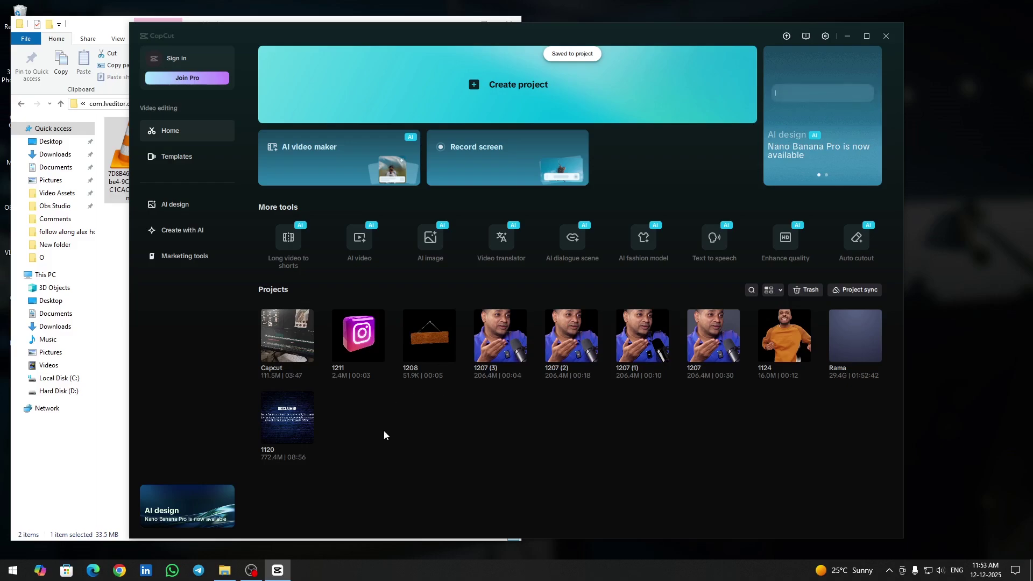
Disconnect the Japan VPN connection.
click(928, 571)
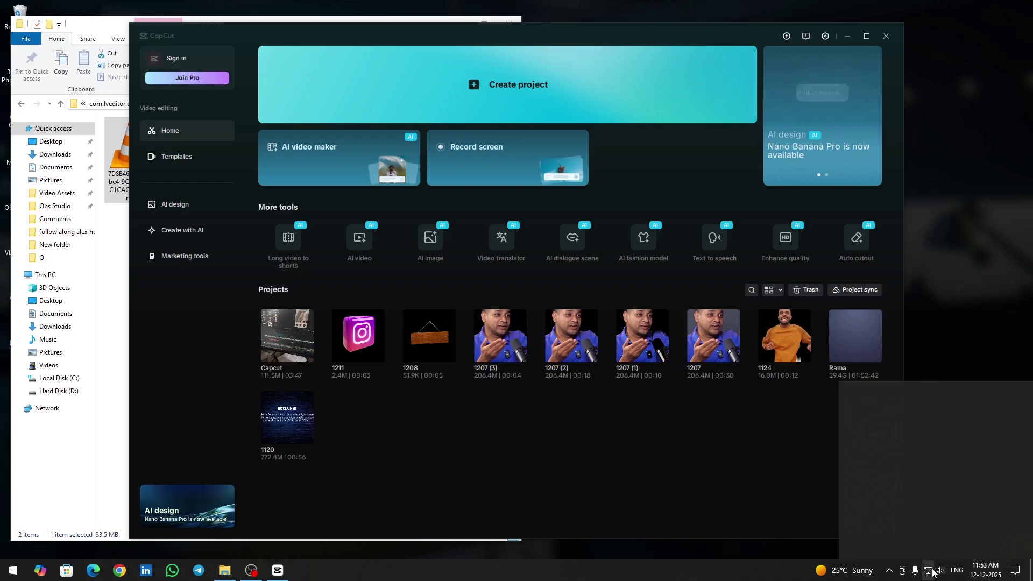
click(922, 442)
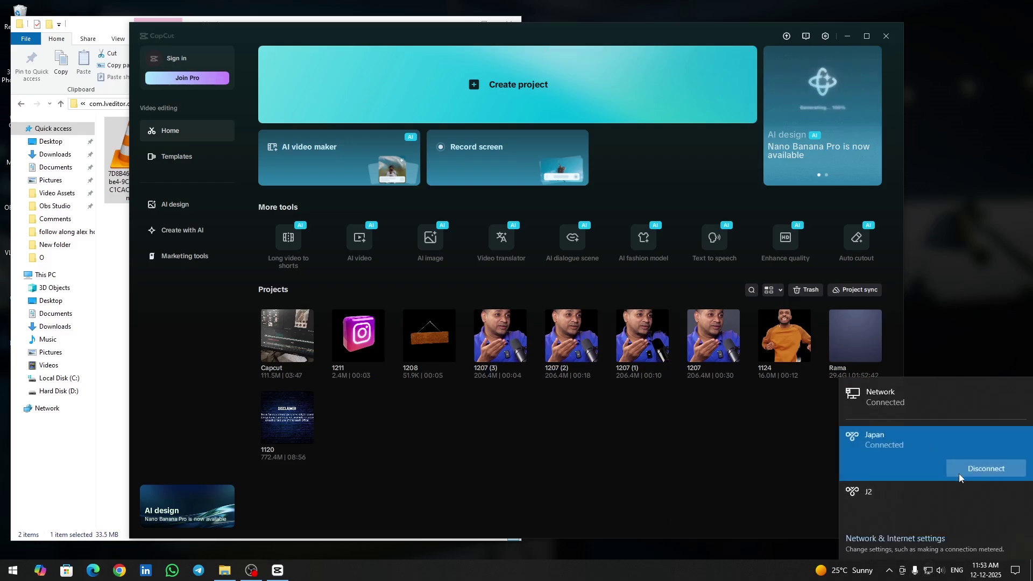
click(974, 470)
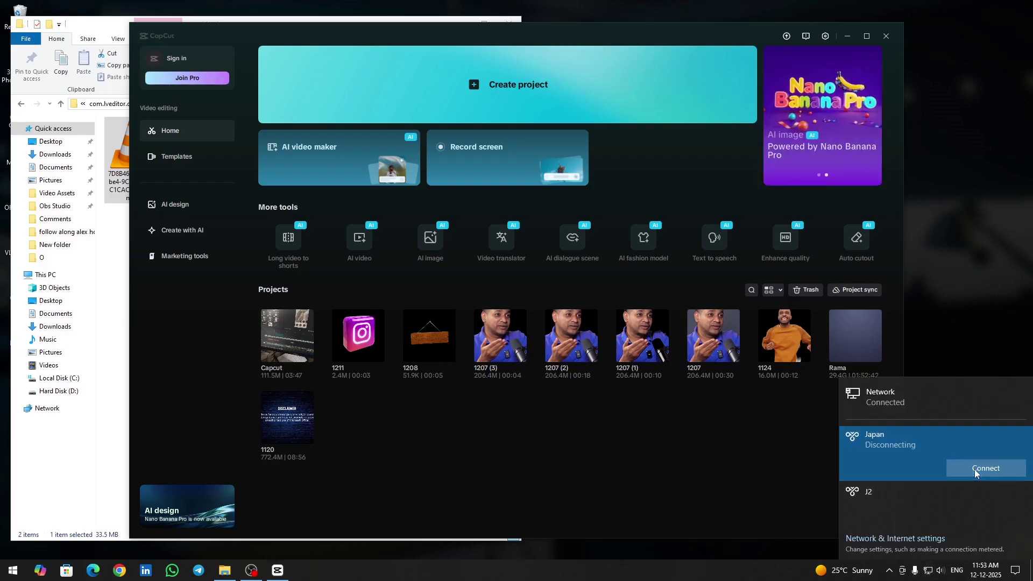
click(714, 483)
Close CapCut and the remaining File Explorer window, and refresh the desktop.
click(883, 36)
click(509, 23)
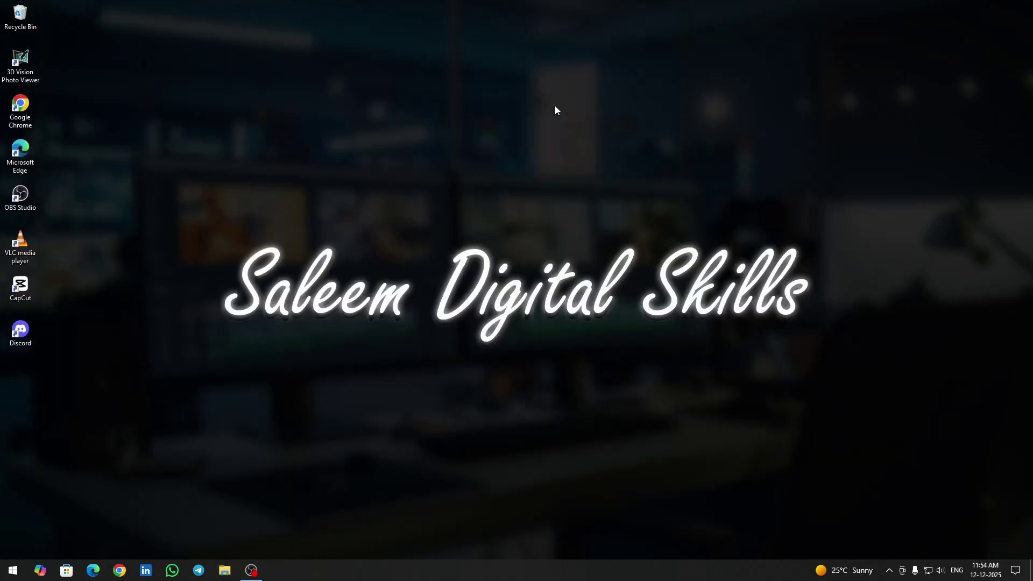
right_click(554, 106)
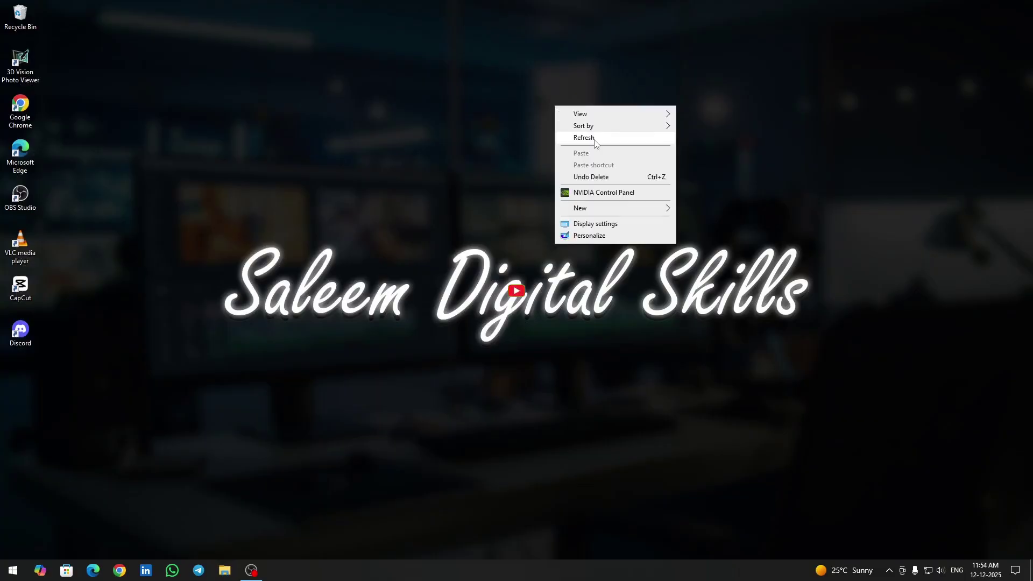
click(594, 140)
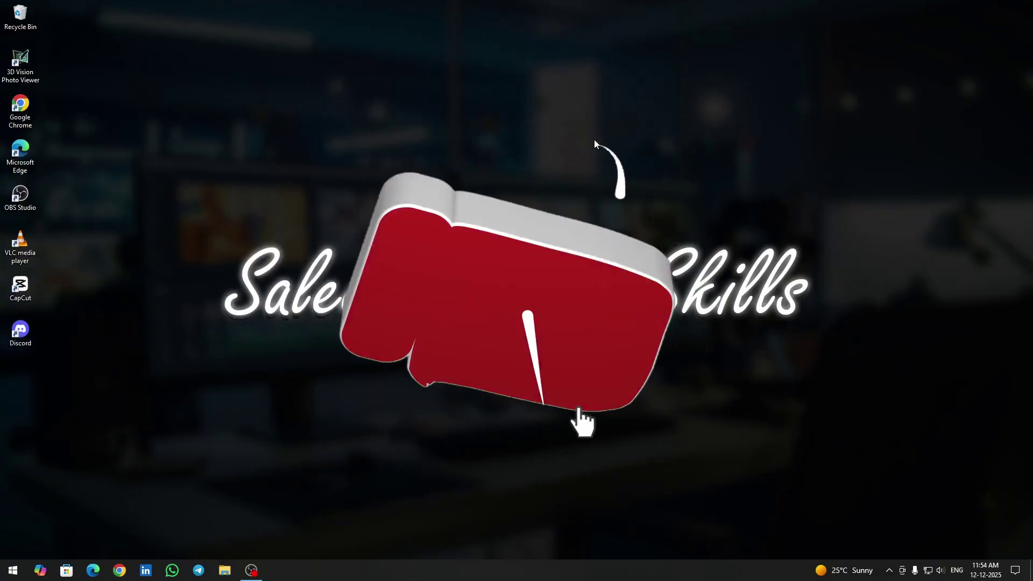